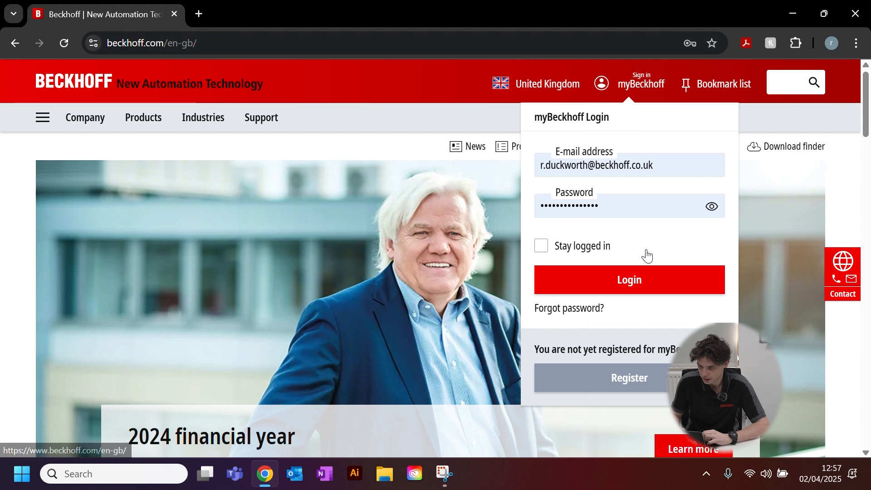
Log in to myBeckhoff with the filled-in credentials and the option to stay logged in.
{"action": "left_click", "coordinate": [545, 247]}
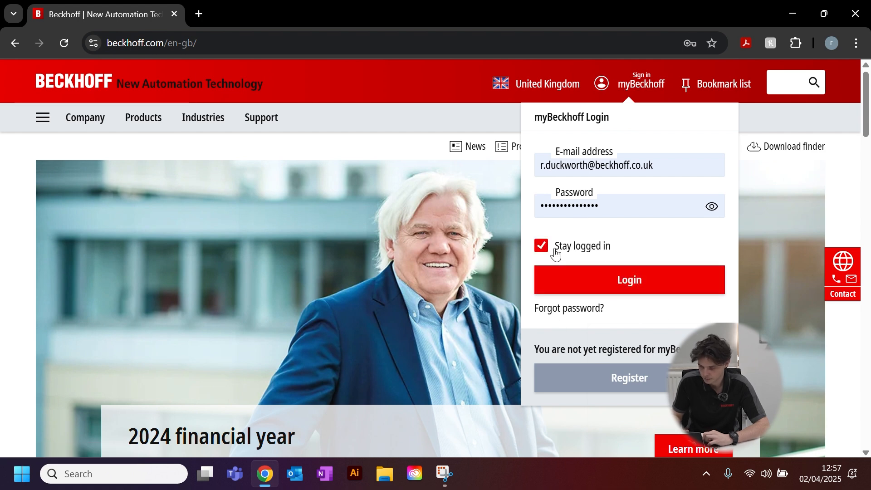
{"action": "left_click", "coordinate": [594, 279]}
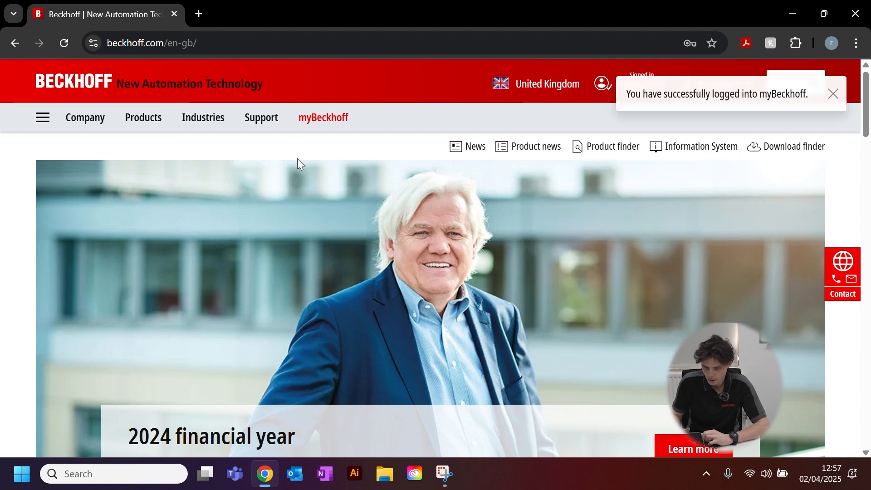
Open the TC1000 | TwinCAT 3 ADS product page from the TwinCAT 3 Base range of the automation products.
{"action": "left_click", "coordinate": [134, 119]}
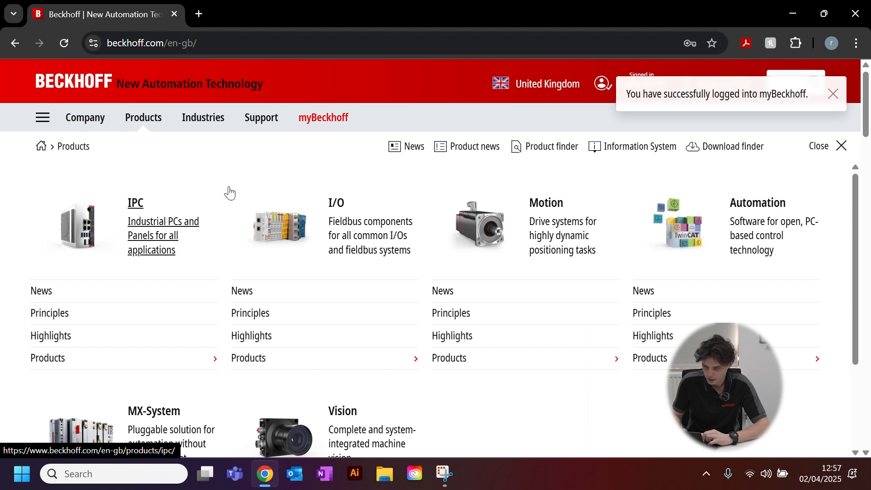
{"action": "left_click", "coordinate": [704, 245]}
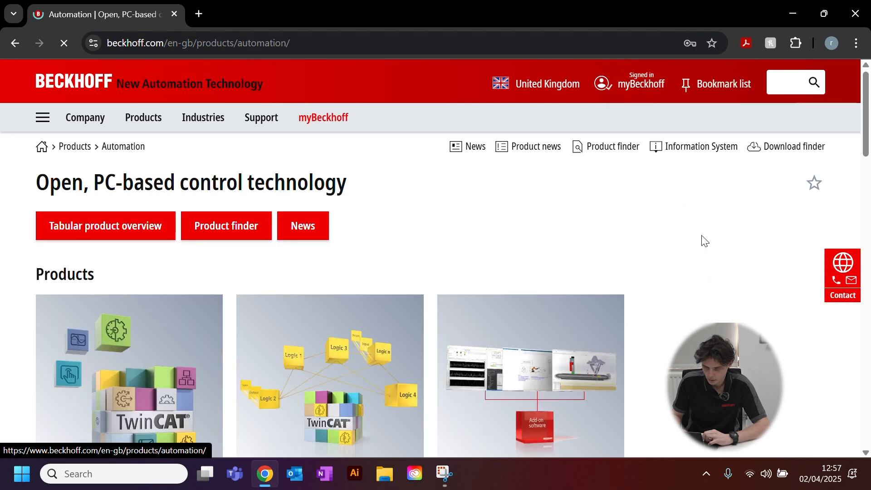
{"action": "scroll", "coordinate": [443, 251], "scroll_direction": "down", "scroll_amount": 3}
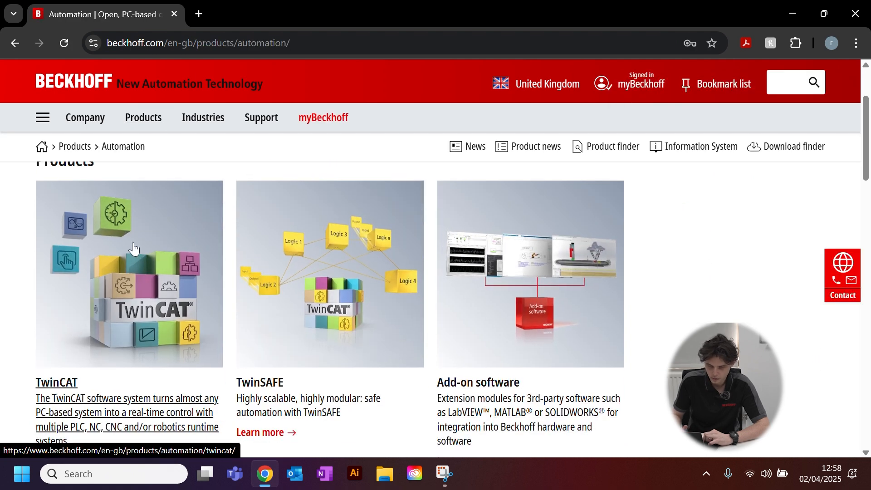
{"action": "left_click", "coordinate": [133, 249]}
{"action": "scroll", "coordinate": [132, 247], "scroll_direction": "down", "scroll_amount": 3}
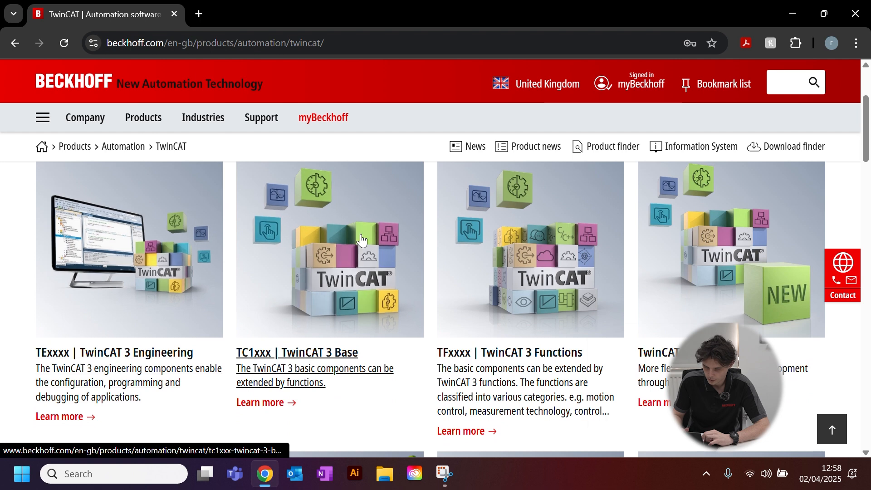
{"action": "left_click", "coordinate": [361, 239]}
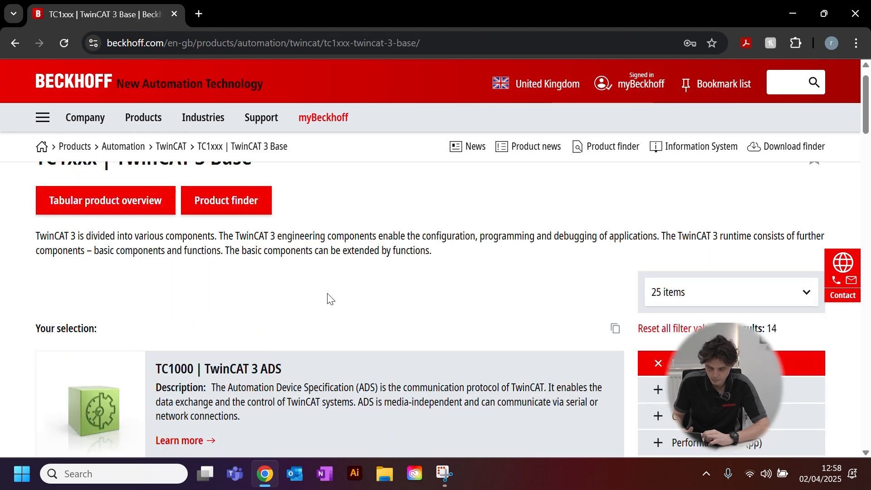
{"action": "scroll", "coordinate": [328, 294], "scroll_direction": "down", "scroll_amount": 3}
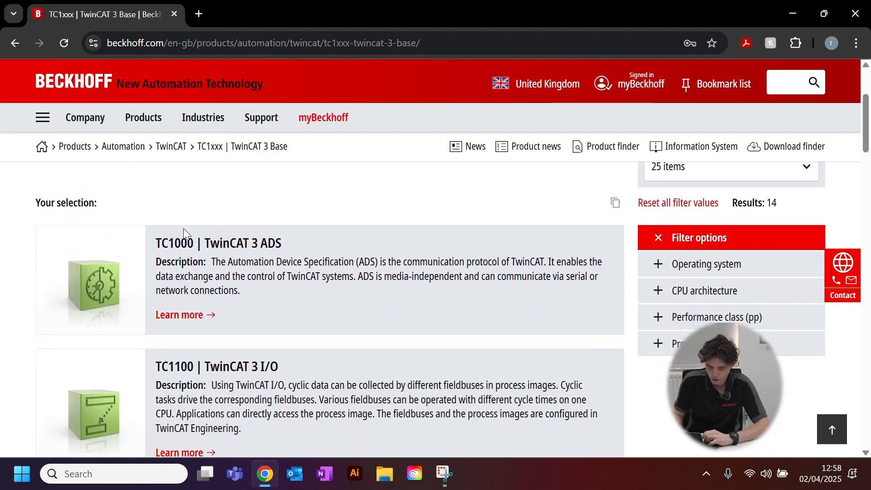
{"action": "left_click", "coordinate": [125, 264]}
Download TwinCAT Package Manager (TwinCAT 3.1 Build 4026), version 1.0.617.0, from the product's software and tools downloads.
{"action": "scroll", "coordinate": [262, 276], "scroll_direction": "down", "scroll_amount": 8}
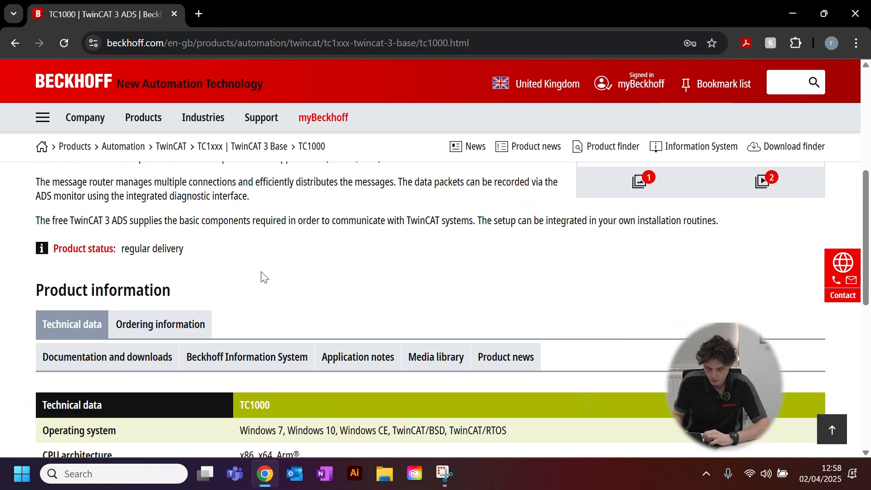
{"action": "left_click", "coordinate": [124, 313]}
{"action": "scroll", "coordinate": [241, 292], "scroll_direction": "down", "scroll_amount": 2}
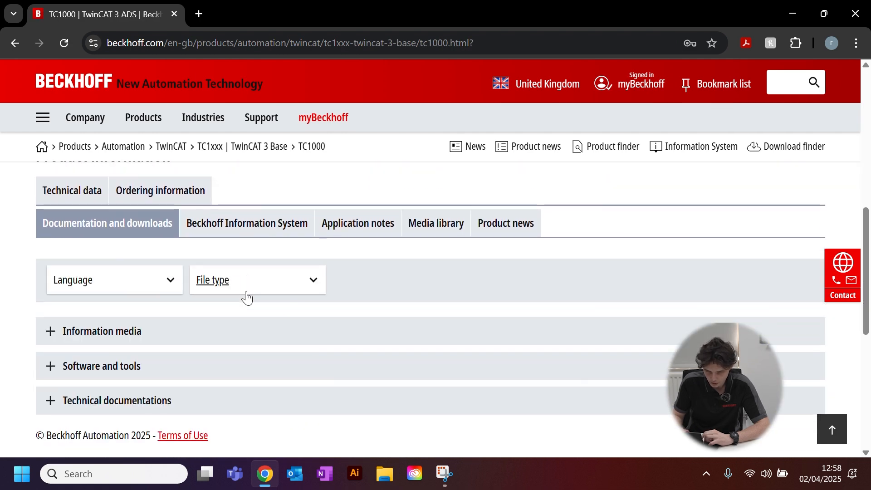
{"action": "left_click", "coordinate": [136, 312]}
{"action": "scroll", "coordinate": [305, 291], "scroll_direction": "down", "scroll_amount": 2}
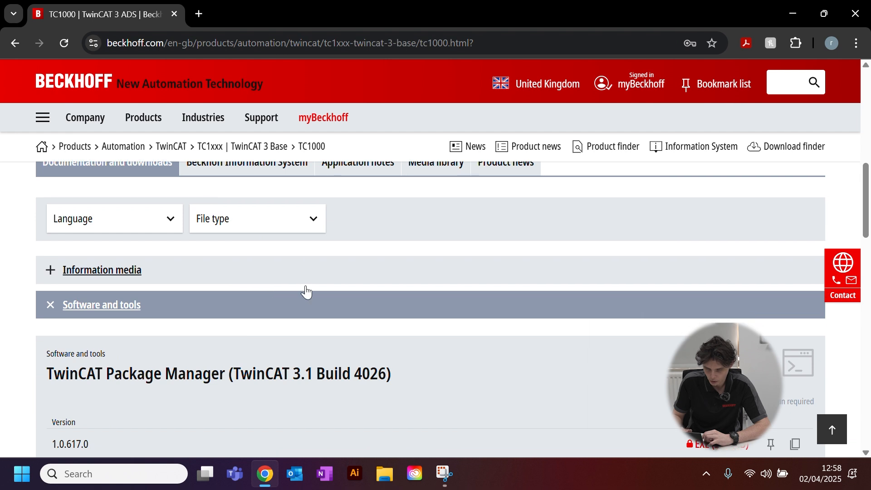
{"action": "scroll", "coordinate": [303, 290], "scroll_direction": "down", "scroll_amount": 1}
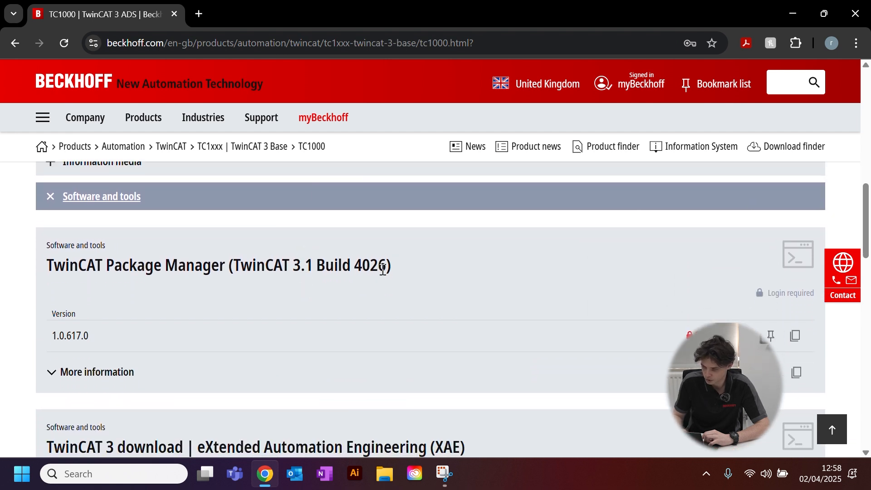
{"action": "left_click", "coordinate": [690, 335]}
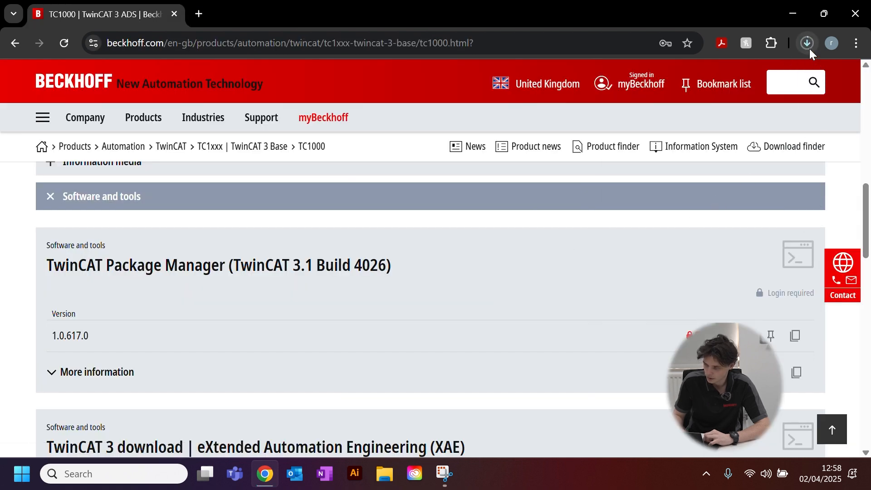
{"action": "left_click", "coordinate": [809, 46]}
{"action": "left_click", "coordinate": [512, 217]}
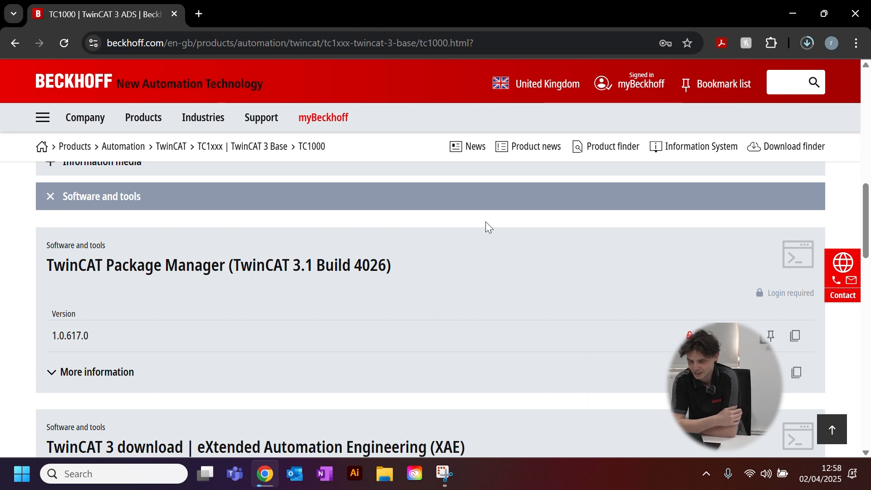
Open the Downloads folder in File Explorer and shrink its window to a short strip over the web page.
{"action": "left_click", "coordinate": [383, 476]}
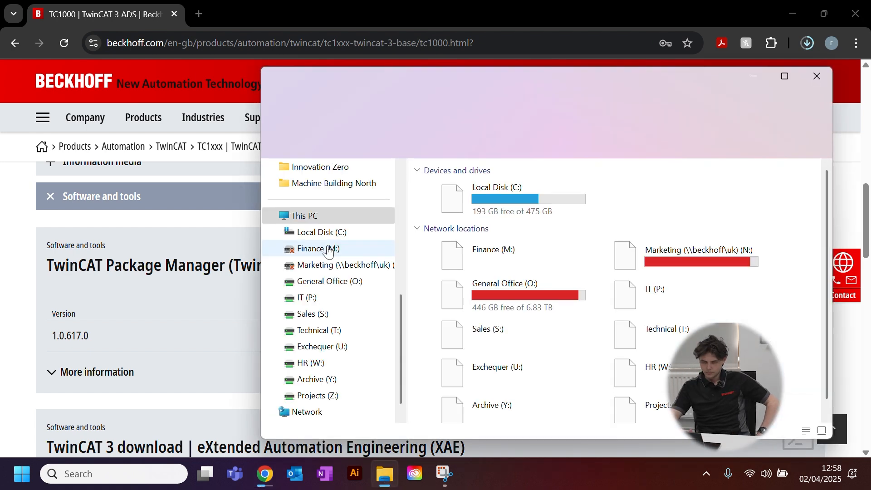
{"action": "scroll", "coordinate": [326, 249], "scroll_direction": "up", "scroll_amount": 5}
{"action": "left_click", "coordinate": [320, 235]}
{"action": "left_click", "coordinate": [577, 207]}
{"action": "left_click_drag", "start_coordinate": [613, 85], "coordinate": [476, 99]}
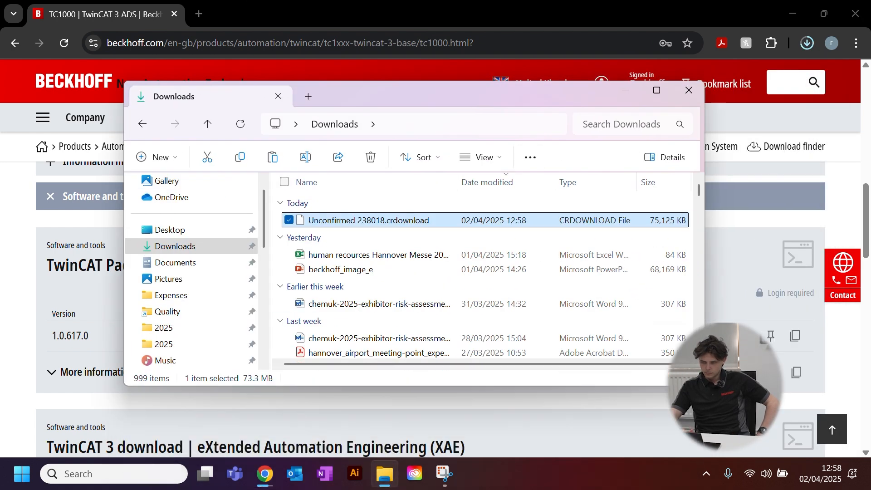
{"action": "left_click_drag", "start_coordinate": [694, 452], "coordinate": [736, 262]}
{"action": "left_click", "coordinate": [278, 220]}
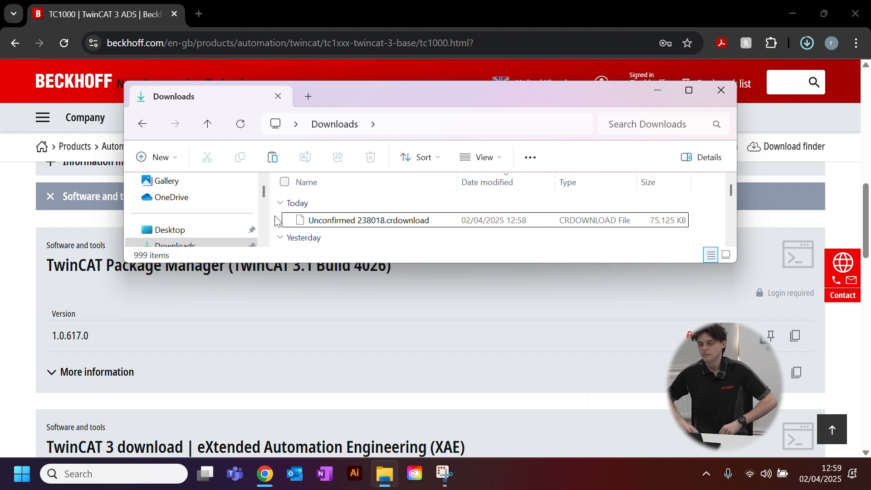
Run the downloaded TwinCAT-Package-Manager-Setup.1.0.617.0 file as administrator.
{"action": "left_click", "coordinate": [401, 224]}
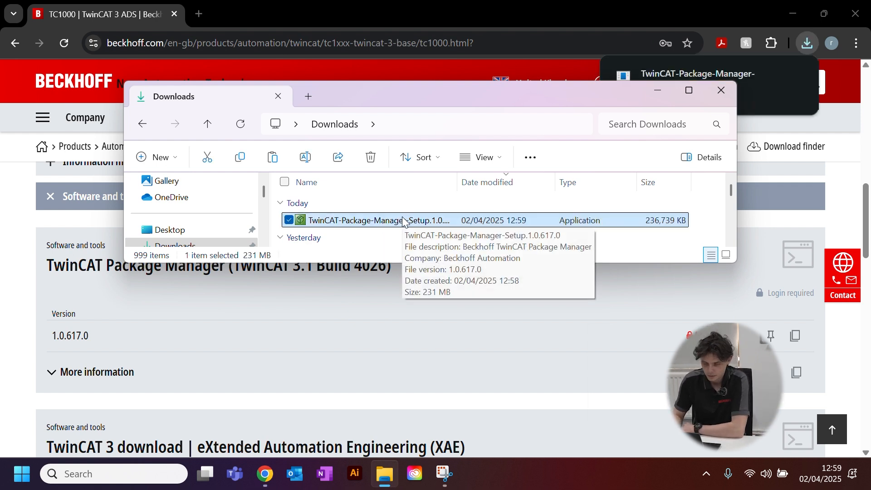
{"action": "left_click", "coordinate": [411, 221]}
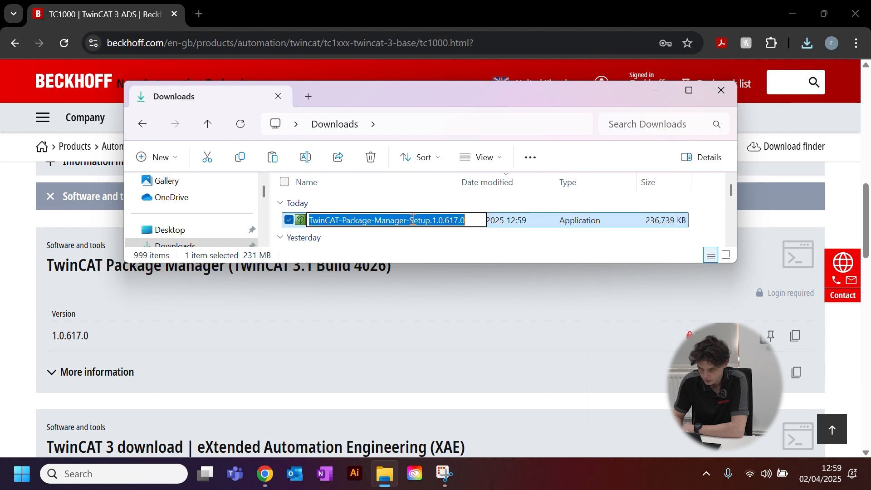
{"action": "right_click", "coordinate": [510, 220]}
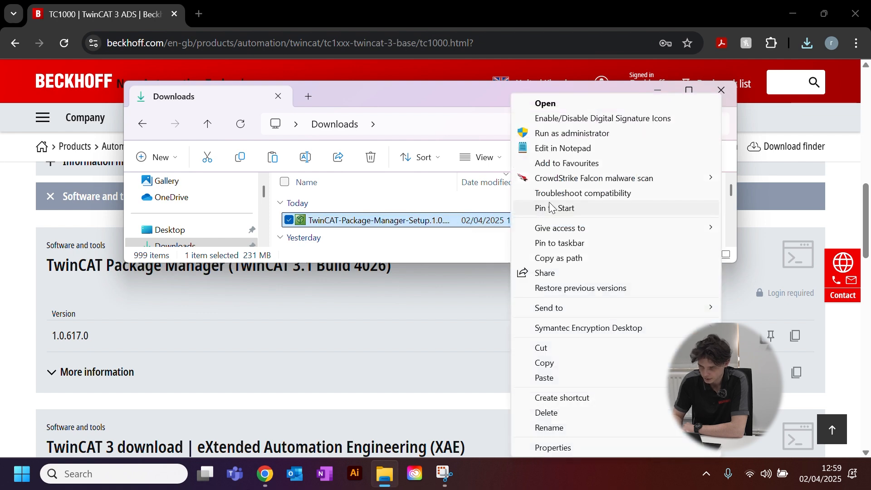
{"action": "left_click", "coordinate": [569, 136]}
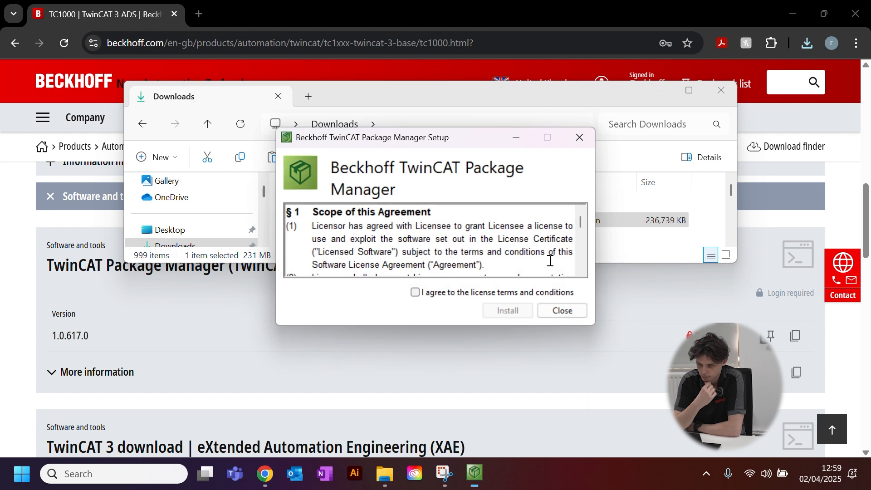
Accept the license terms, install Beckhoff TwinCAT Package Manager and close the setup.
{"action": "left_click", "coordinate": [416, 292]}
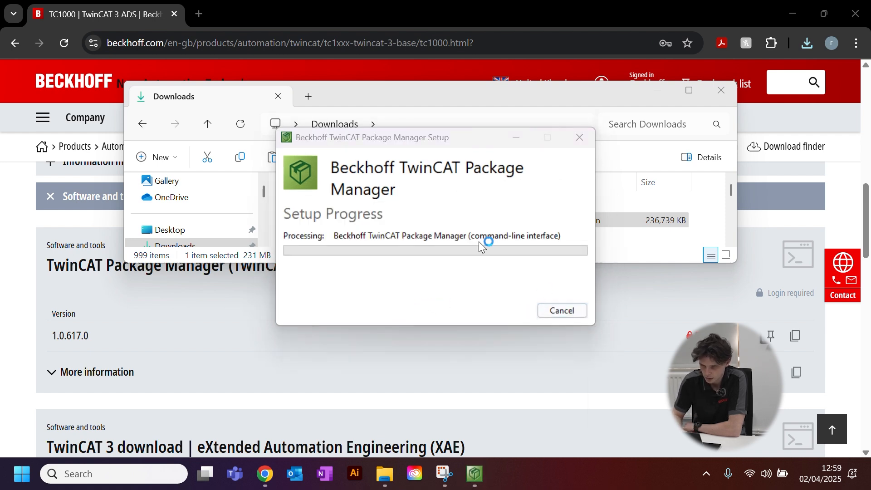
{"action": "left_click_drag", "start_coordinate": [462, 134], "coordinate": [463, 116]}
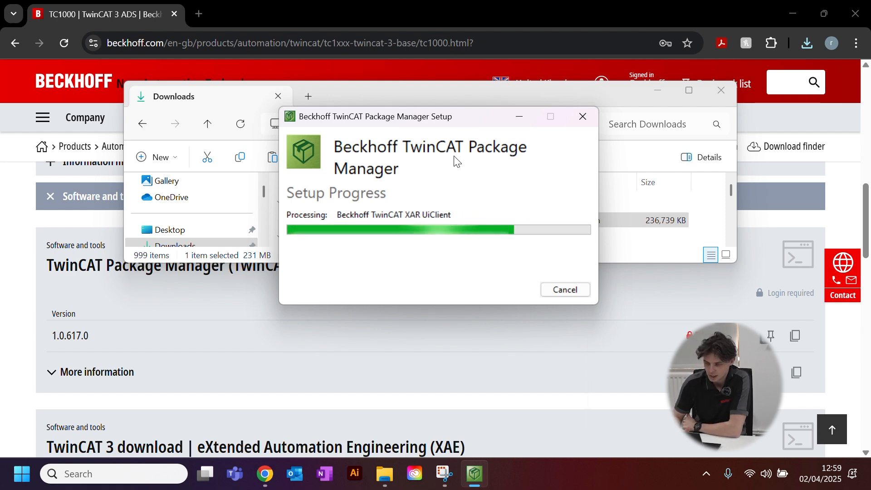
{"action": "left_click_drag", "start_coordinate": [448, 119], "coordinate": [482, 91]}
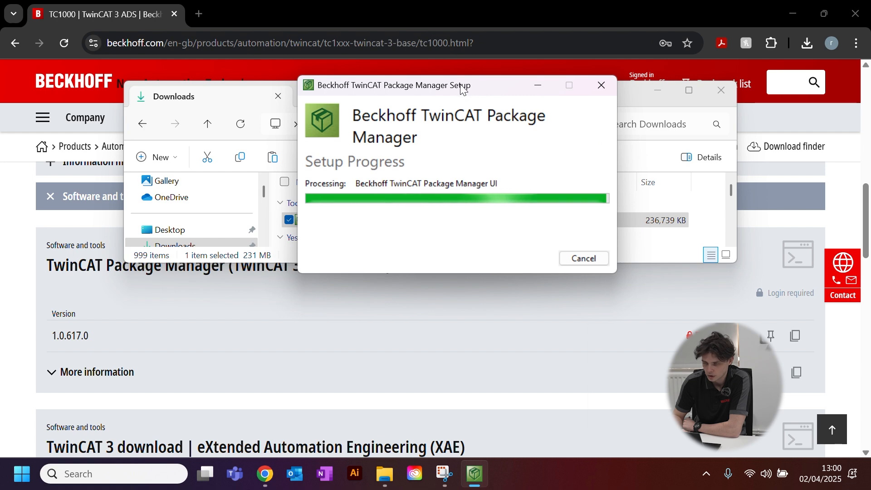
{"action": "left_click_drag", "start_coordinate": [460, 84], "coordinate": [462, 85]}
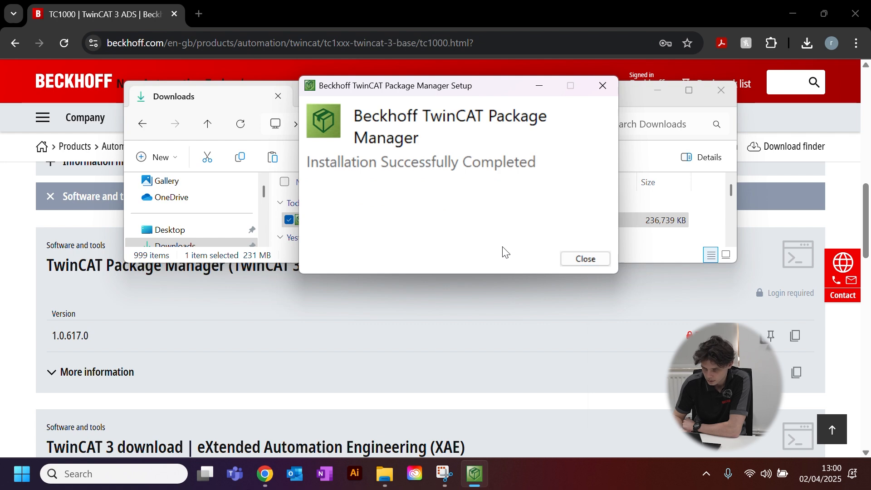
{"action": "left_click", "coordinate": [585, 258]}
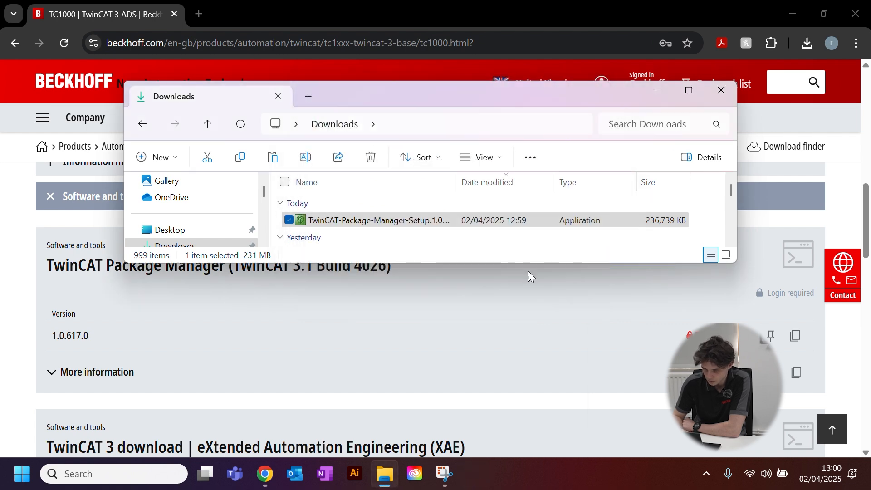
Search Windows for "packa" and launch TwinCAT Package Manager.
{"action": "left_click", "coordinate": [73, 473]}
{"action": "type", "text": "packa"}
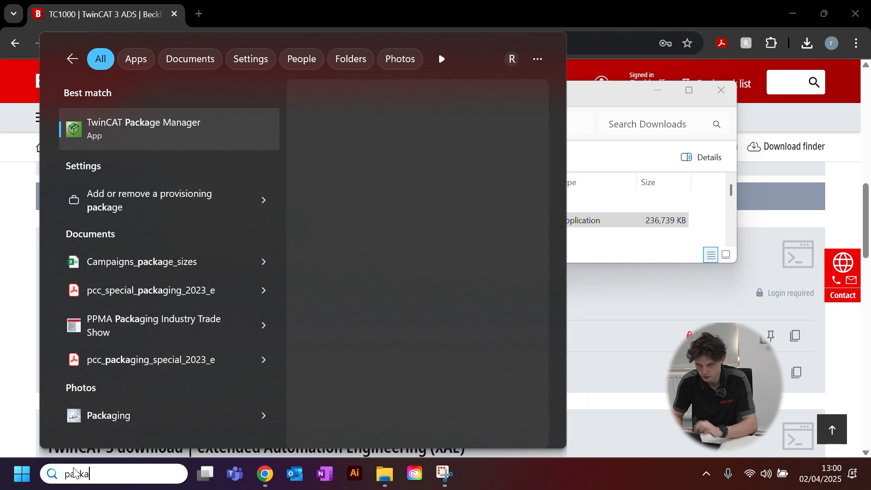
{"action": "left_click", "coordinate": [209, 131]}
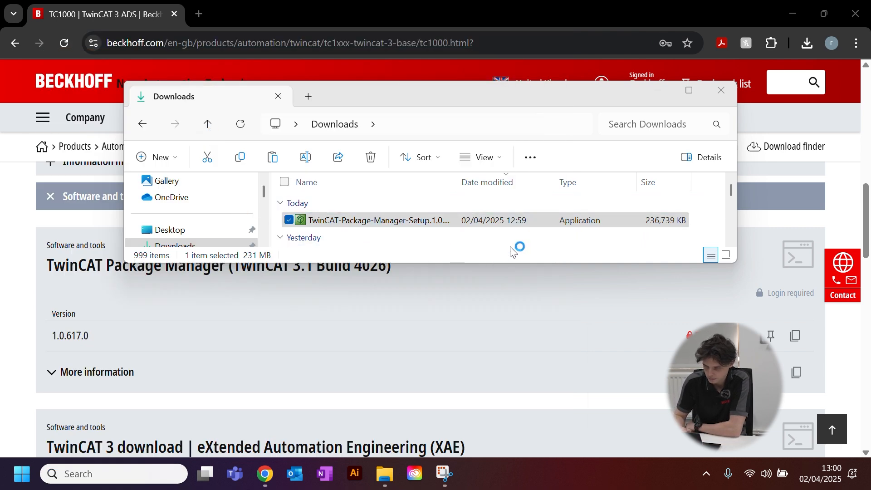
{"action": "left_click", "coordinate": [289, 220]}
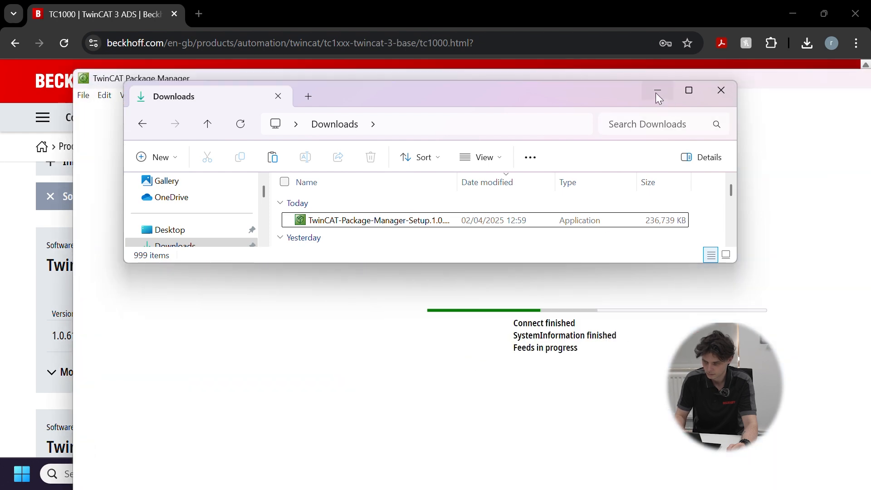
Minimize the Downloads window and move the TwinCAT Package Manager window so its contents fit on screen.
{"action": "left_click", "coordinate": [657, 93]}
{"action": "left_click_drag", "start_coordinate": [585, 80], "coordinate": [548, 33]}
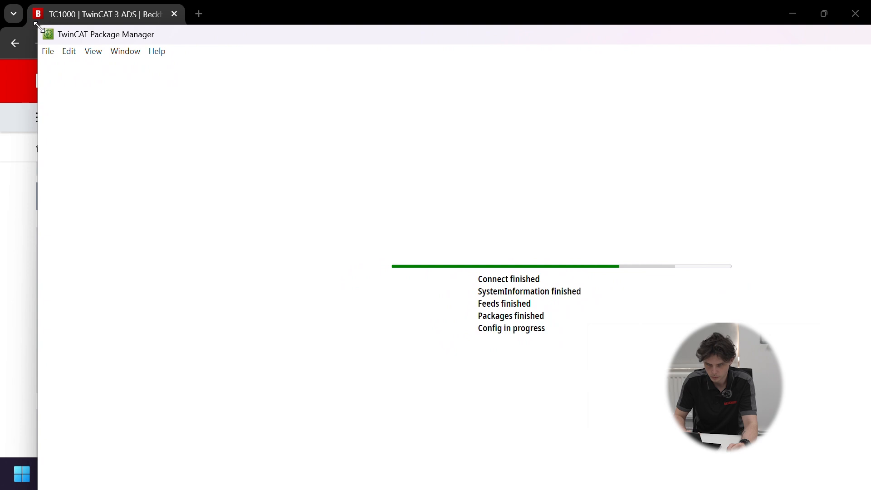
{"action": "left_click_drag", "start_coordinate": [37, 24], "coordinate": [125, 95]}
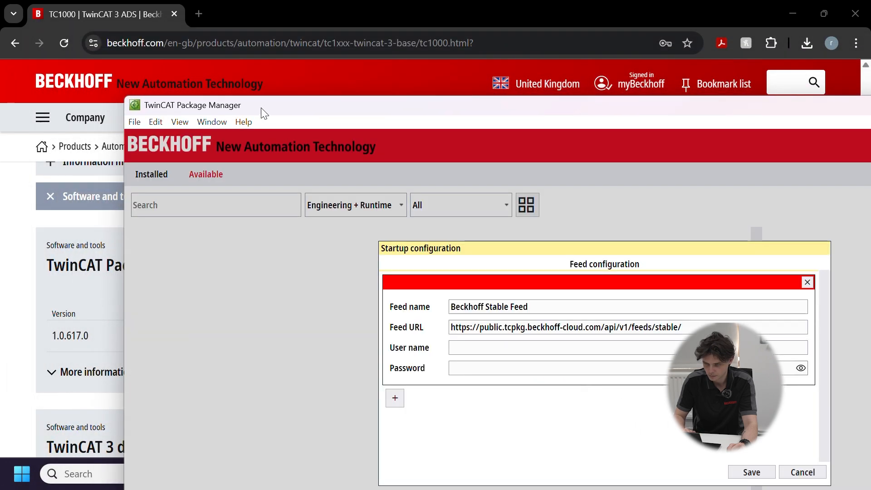
{"action": "left_click_drag", "start_coordinate": [264, 111], "coordinate": [142, 25]}
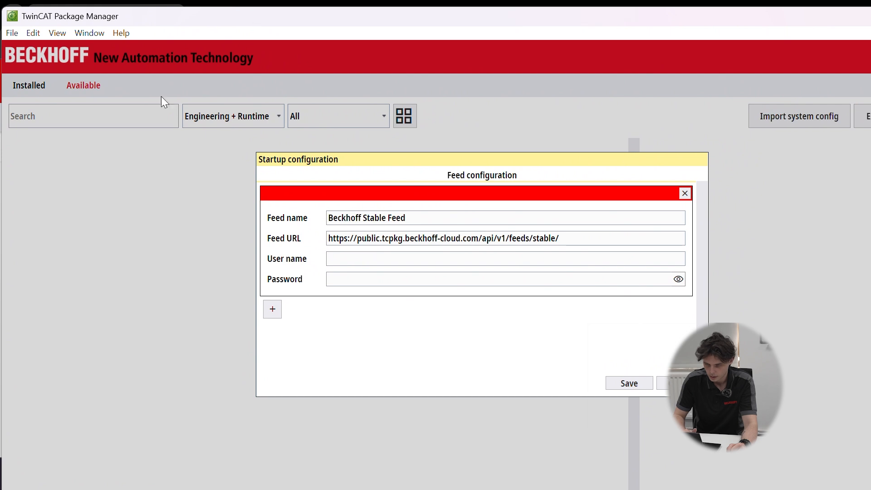
Enter the myBeckhoff account user name and password for the Beckhoff Stable Feed and save the feed configuration.
{"action": "left_click", "coordinate": [368, 264]}
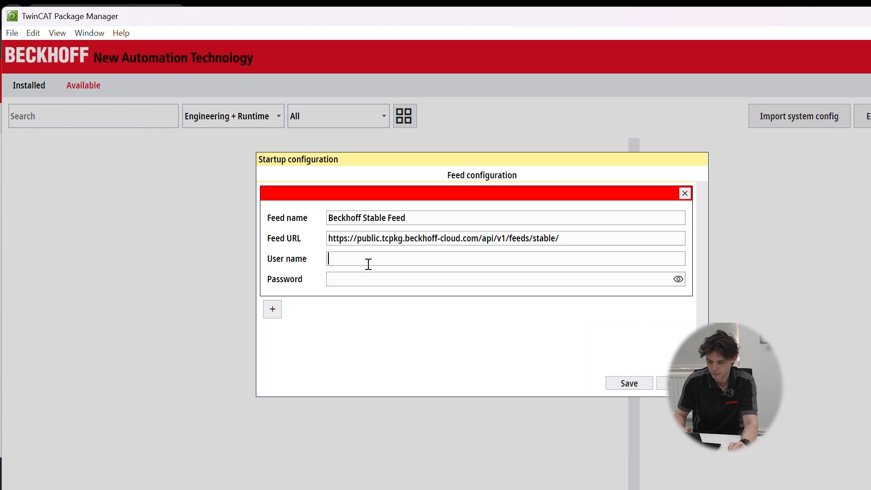
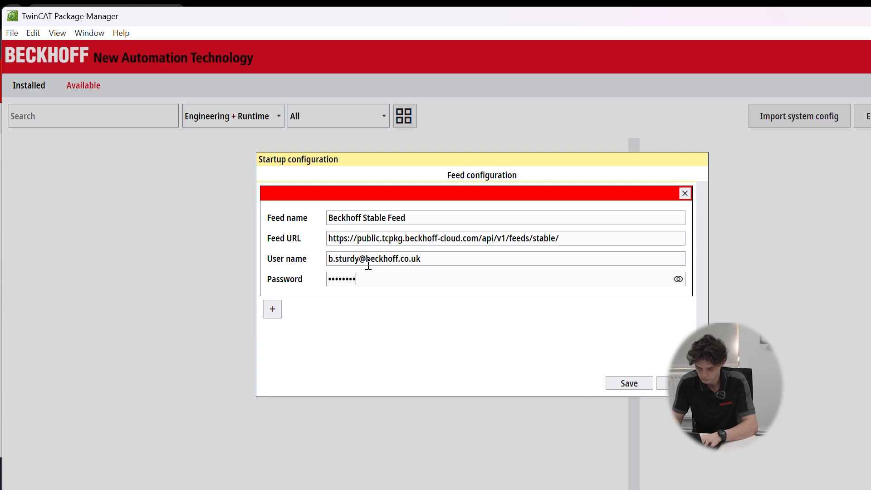
{"action": "type", "text": "•"}
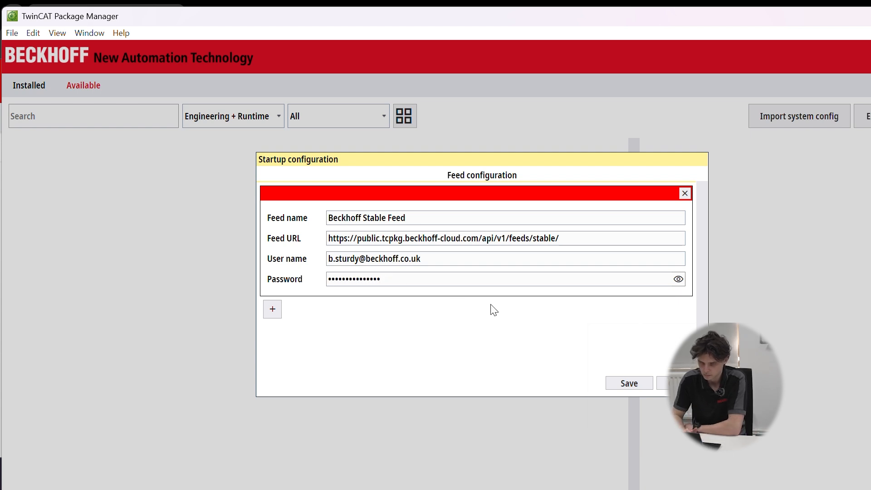
{"action": "left_click", "coordinate": [621, 383]}
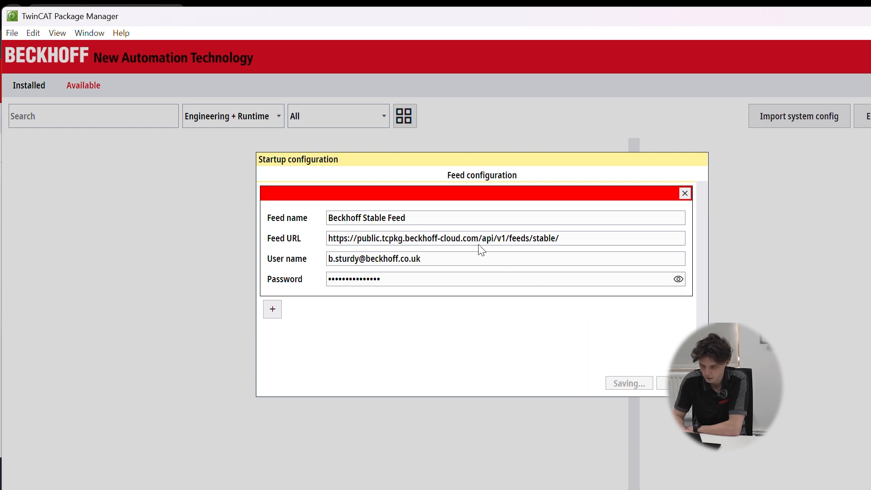
Enable UseTcXaeShell and UseTcXaeShell64 for the Visual Studio integration, apply the startup configuration and close its output.
{"action": "left_click_drag", "start_coordinate": [376, 161], "coordinate": [299, 129]}
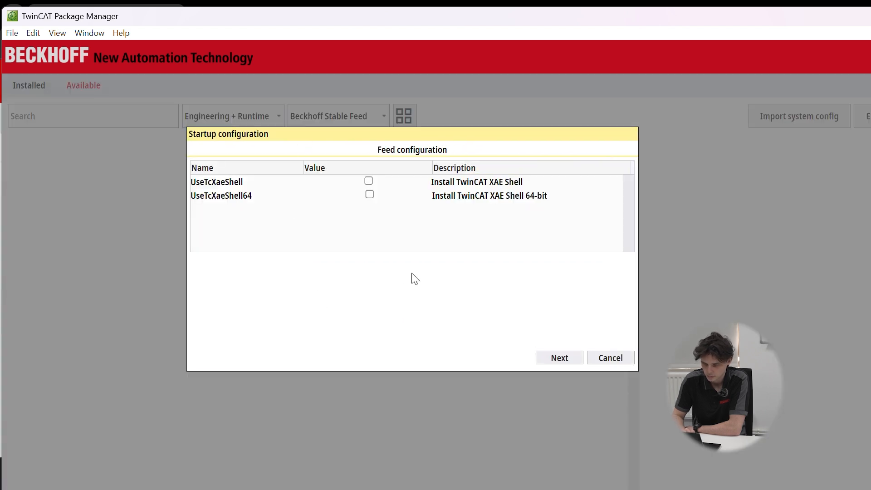
{"action": "left_click", "coordinate": [368, 181]}
{"action": "left_click", "coordinate": [369, 194]}
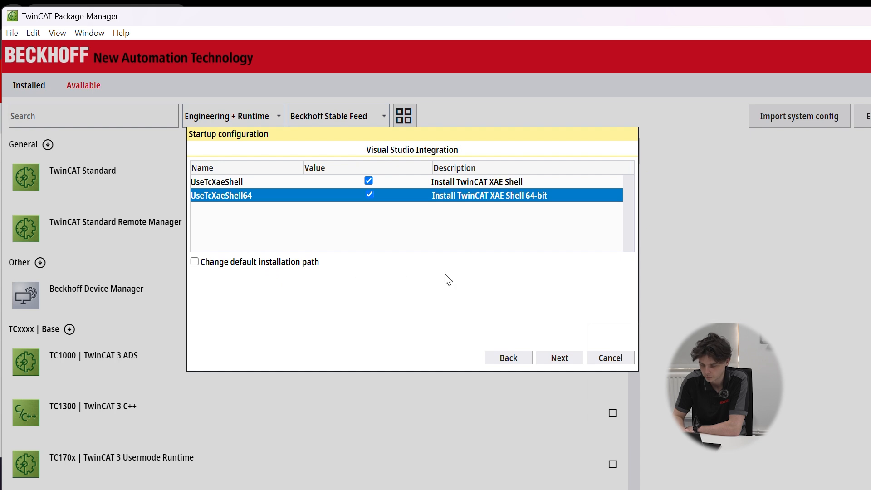
{"action": "left_click", "coordinate": [572, 357]}
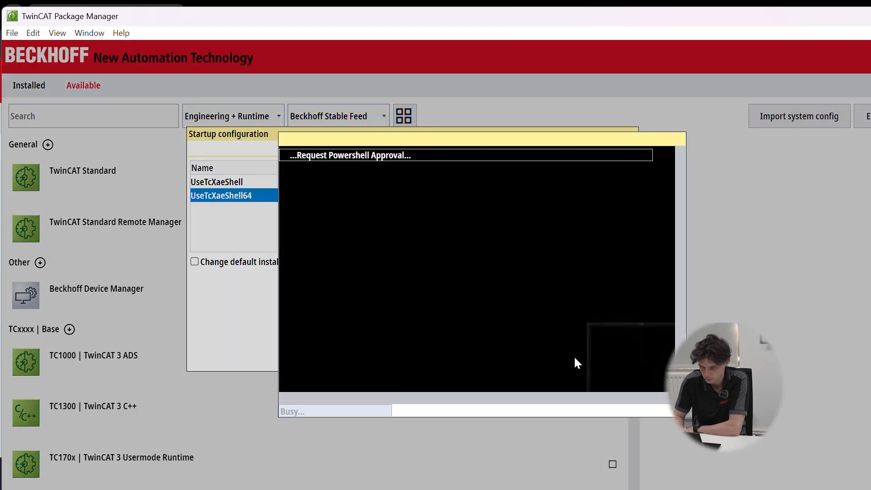
{"action": "left_click_drag", "start_coordinate": [348, 146], "coordinate": [322, 140]}
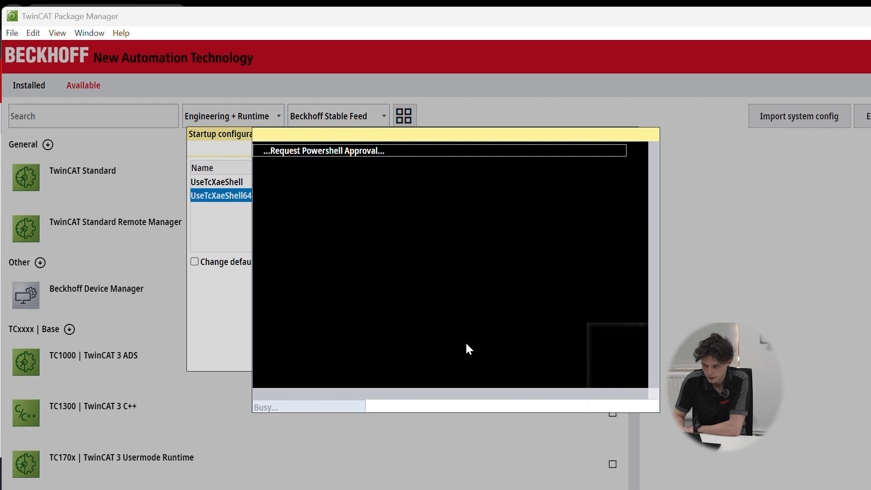
{"action": "left_click_drag", "start_coordinate": [318, 134], "coordinate": [352, 198]}
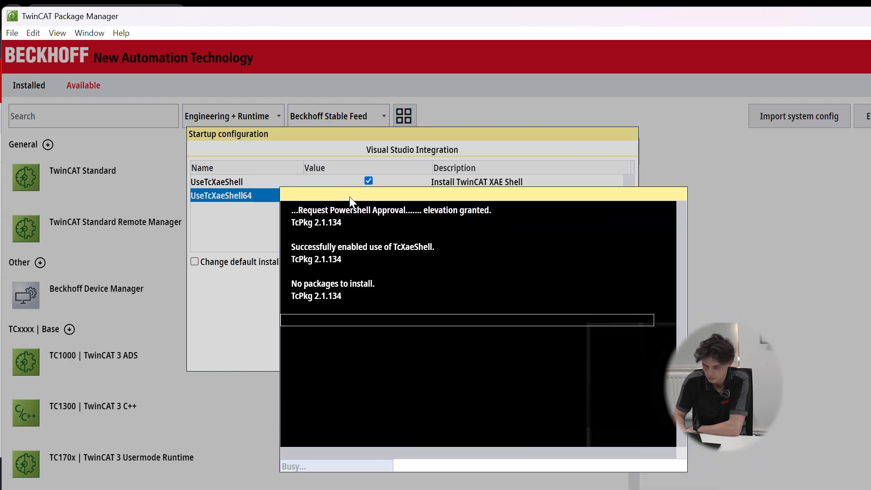
{"action": "left_click_drag", "start_coordinate": [428, 195], "coordinate": [383, 121]}
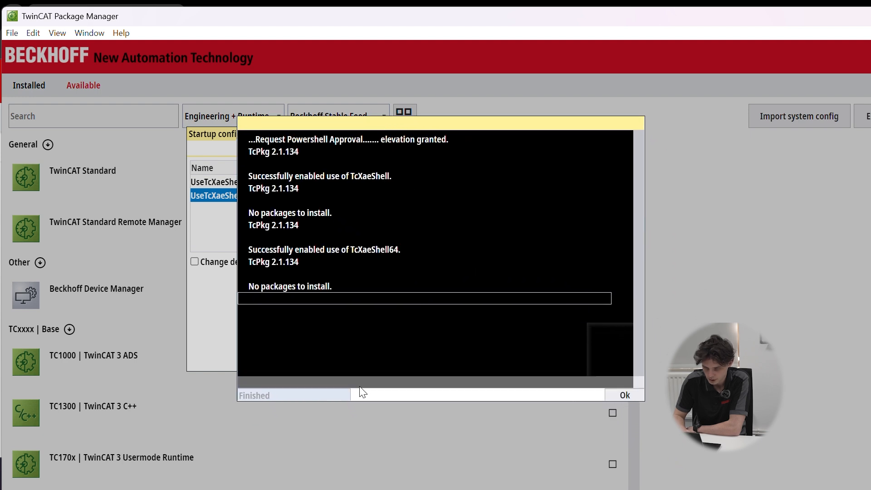
{"action": "left_click", "coordinate": [625, 395]}
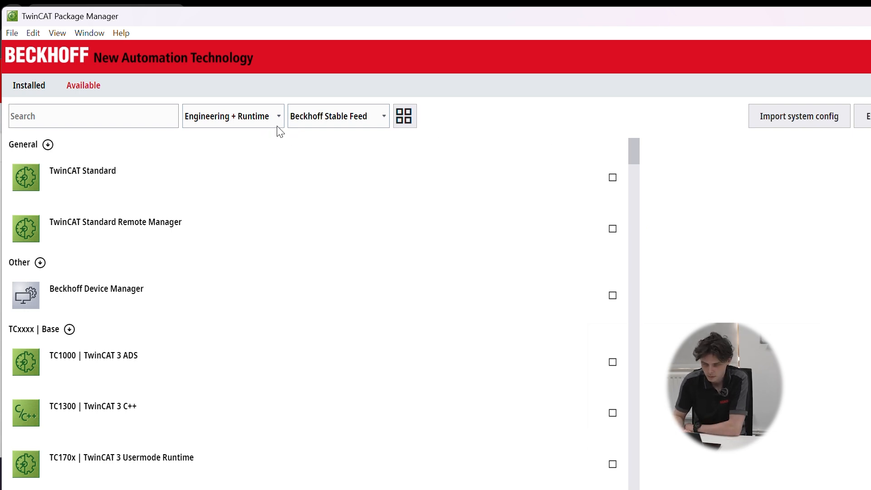
Filter the available packages to Engineering and select TwinCAT Standard in version 4026.14.0.
{"action": "left_click", "coordinate": [267, 117]}
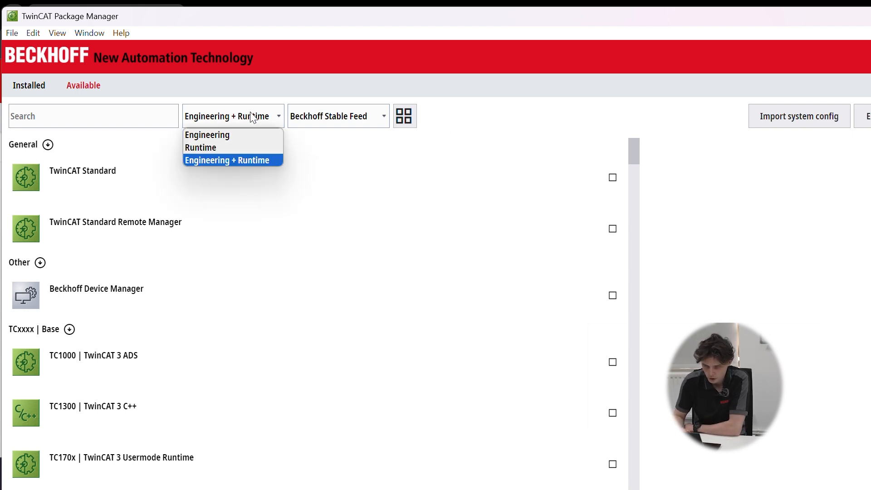
{"action": "left_click", "coordinate": [211, 136]}
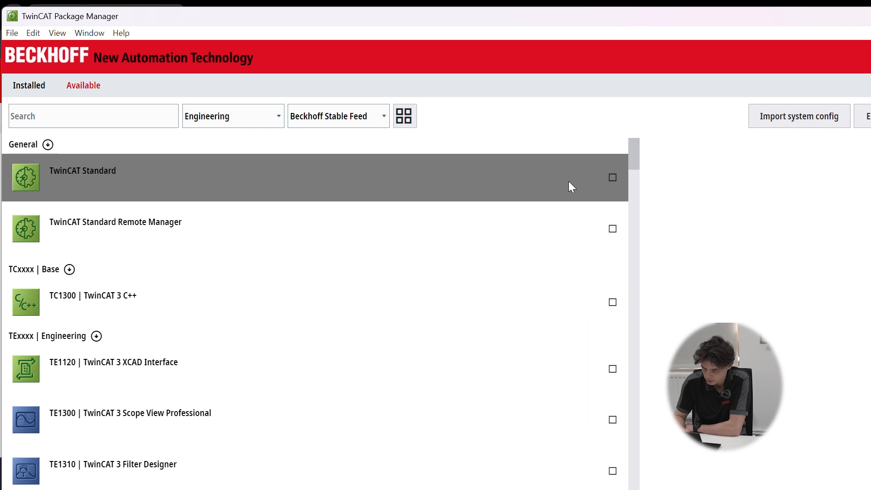
{"action": "left_click", "coordinate": [613, 178]}
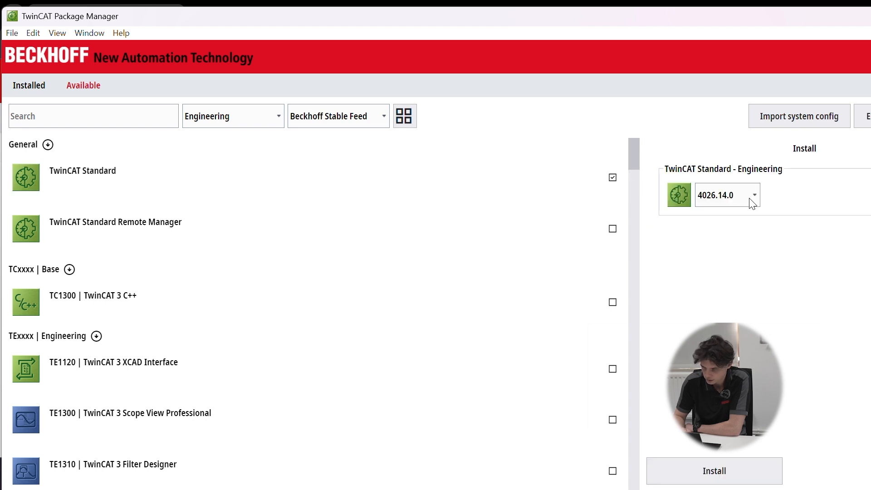
{"action": "left_click", "coordinate": [735, 199]}
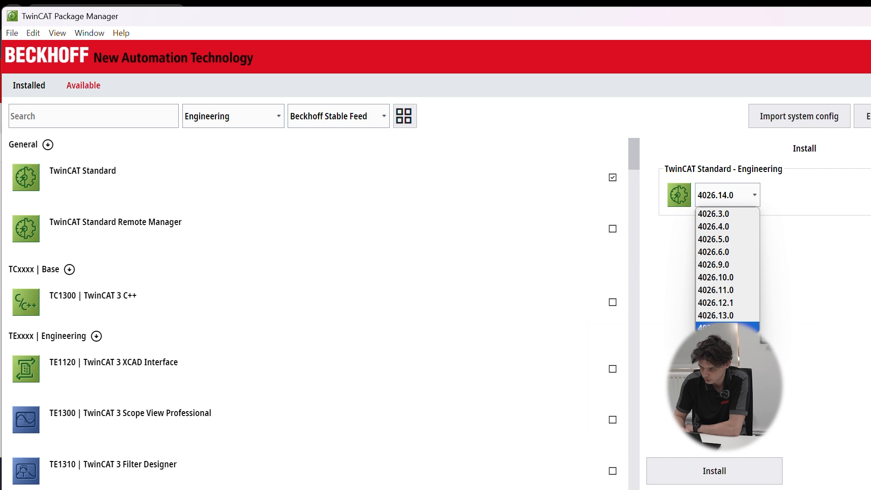
{"action": "left_click", "coordinate": [726, 328]}
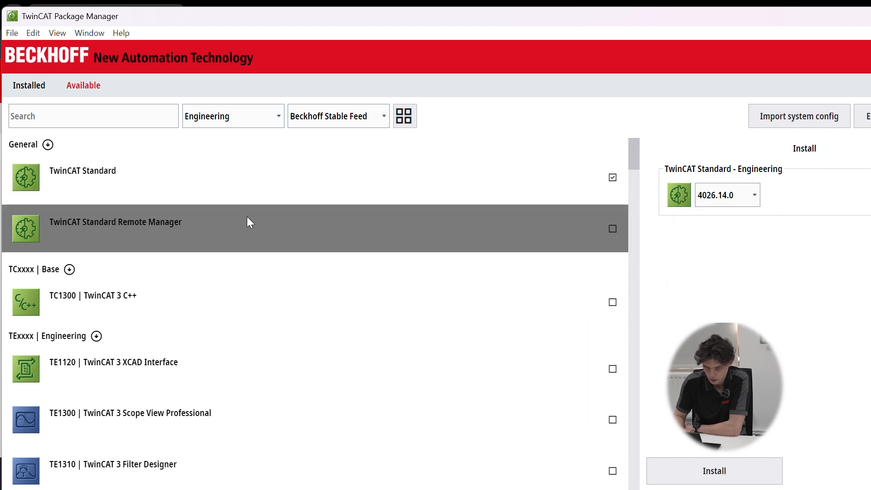
Switch the package filter to Runtime and add TwinCAT Standard Runtime in version 4026.14.0 to the install list.
{"action": "scroll", "coordinate": [249, 223], "scroll_direction": "down", "scroll_amount": 1}
{"action": "scroll", "coordinate": [249, 222], "scroll_direction": "down", "scroll_amount": 1}
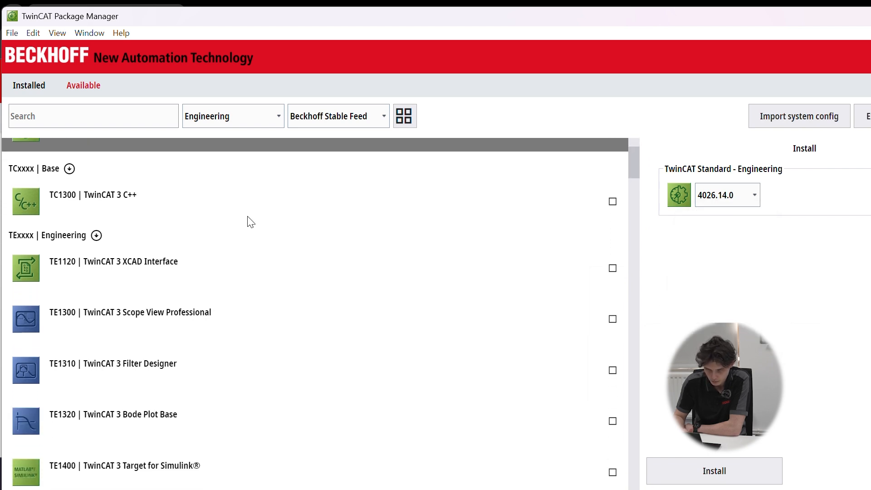
{"action": "scroll", "coordinate": [249, 222], "scroll_direction": "up", "scroll_amount": 1}
{"action": "scroll", "coordinate": [247, 217], "scroll_direction": "up", "scroll_amount": 1}
{"action": "left_click", "coordinate": [255, 116]}
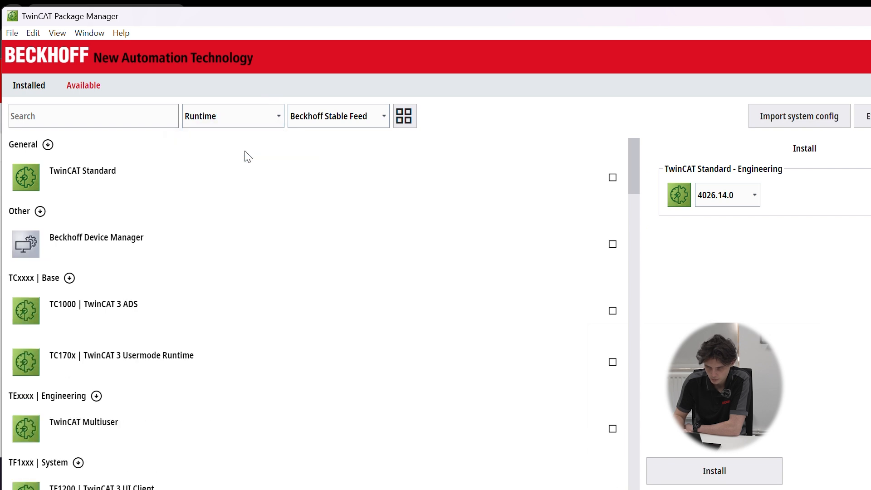
{"action": "left_click", "coordinate": [613, 178]}
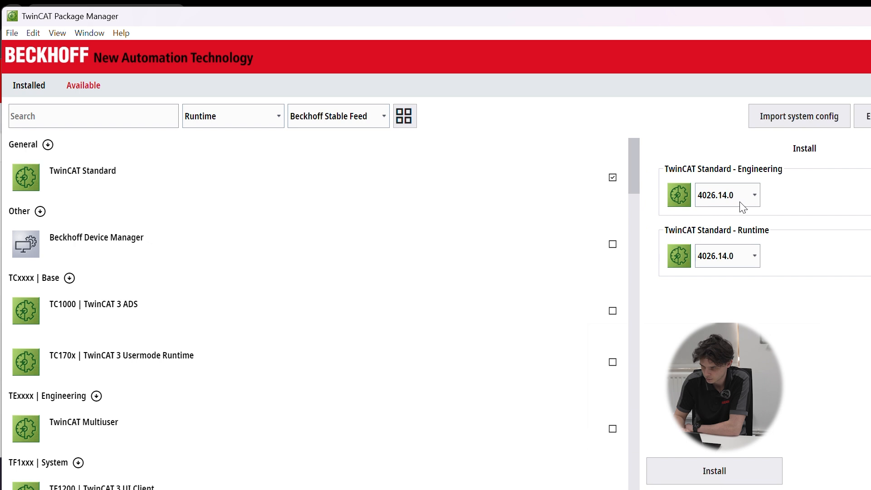
{"action": "left_click", "coordinate": [726, 258]}
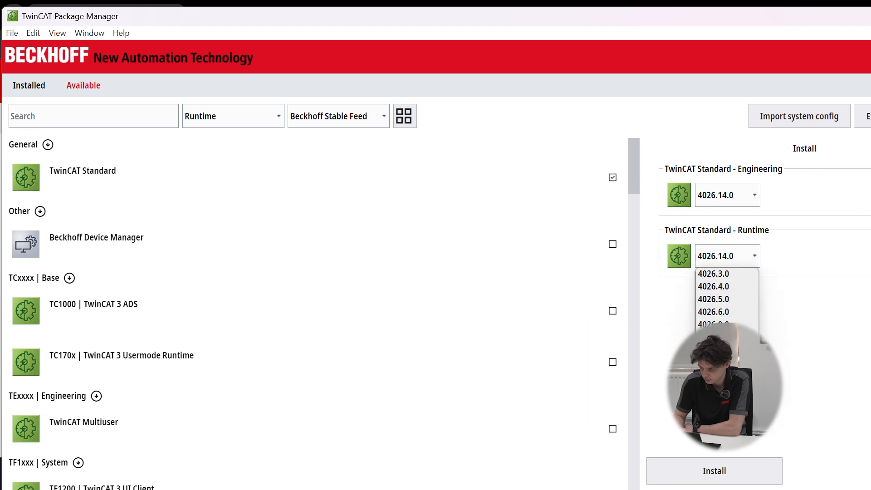
{"action": "key", "text": "Escape"}
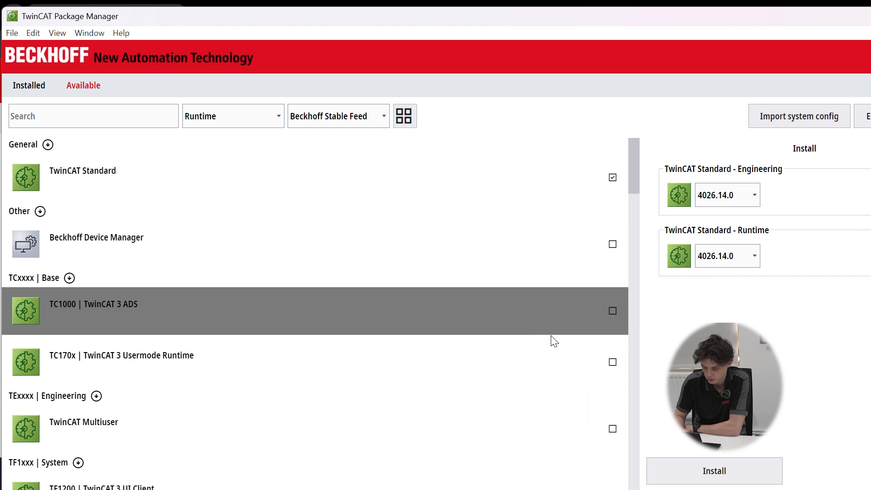
Install the selected TwinCAT Standard Engineering and Runtime packages and close the install dialog once finished.
{"action": "left_click", "coordinate": [751, 475]}
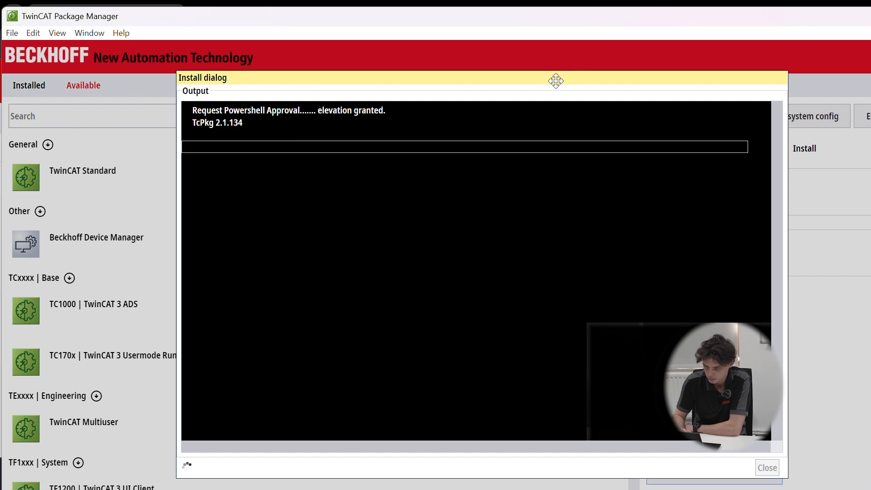
{"action": "left_click_drag", "start_coordinate": [556, 80], "coordinate": [517, 65]}
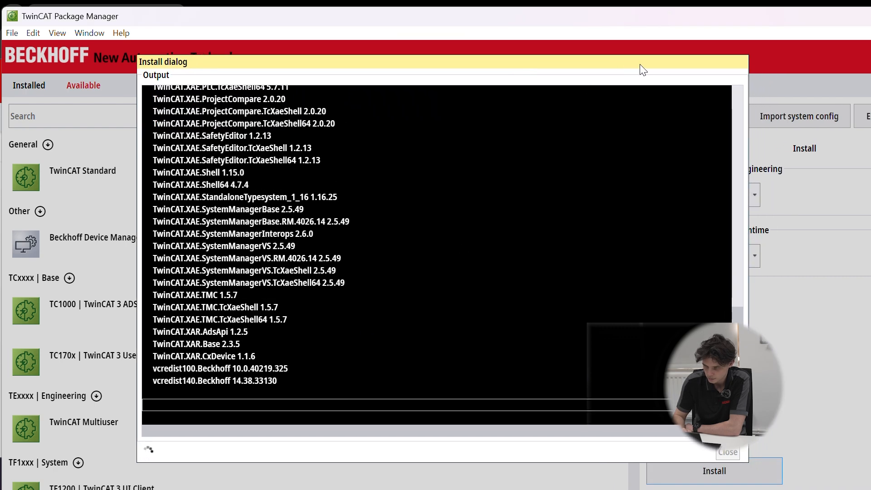
{"action": "left_click_drag", "start_coordinate": [636, 66], "coordinate": [608, 66]}
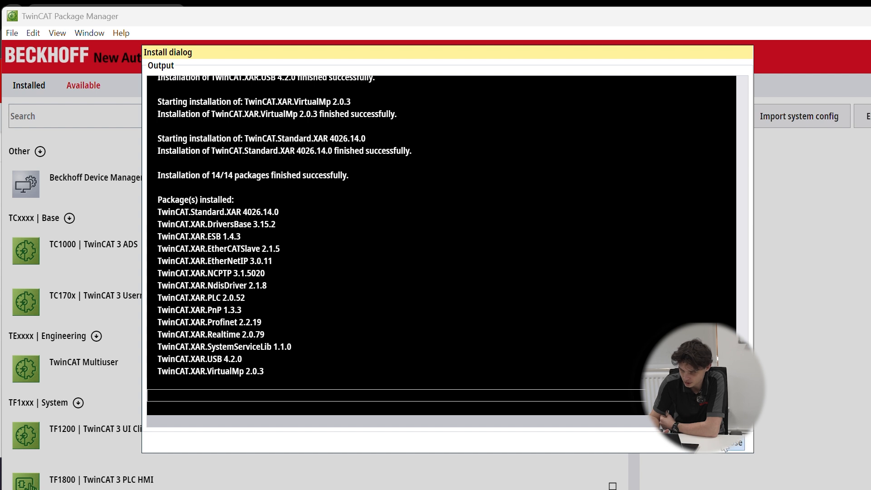
{"action": "left_click", "coordinate": [735, 444]}
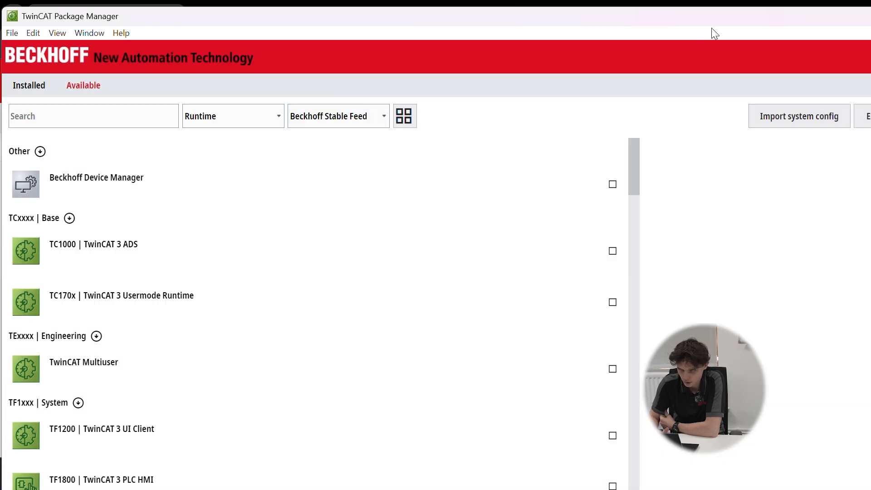
Minimize the TwinCAT Package Manager window and search Windows for "xae".
{"action": "left_click_drag", "start_coordinate": [712, 29], "coordinate": [574, 36]}
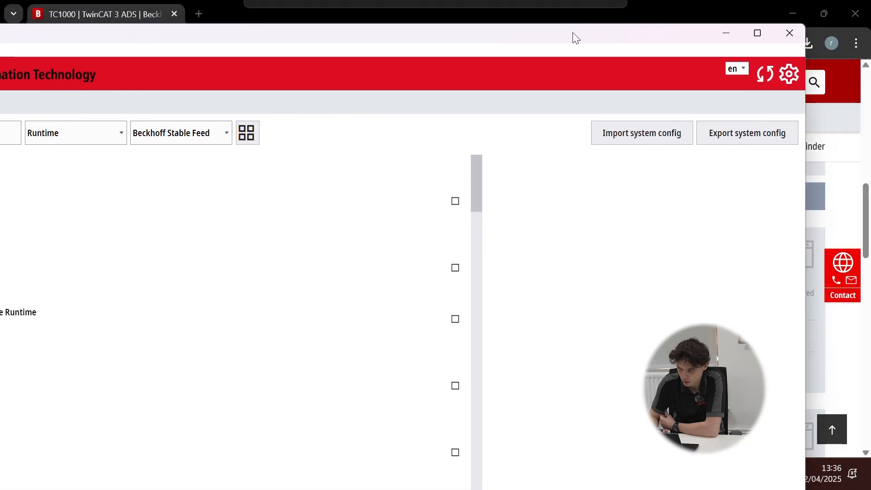
{"action": "left_click", "coordinate": [727, 34]}
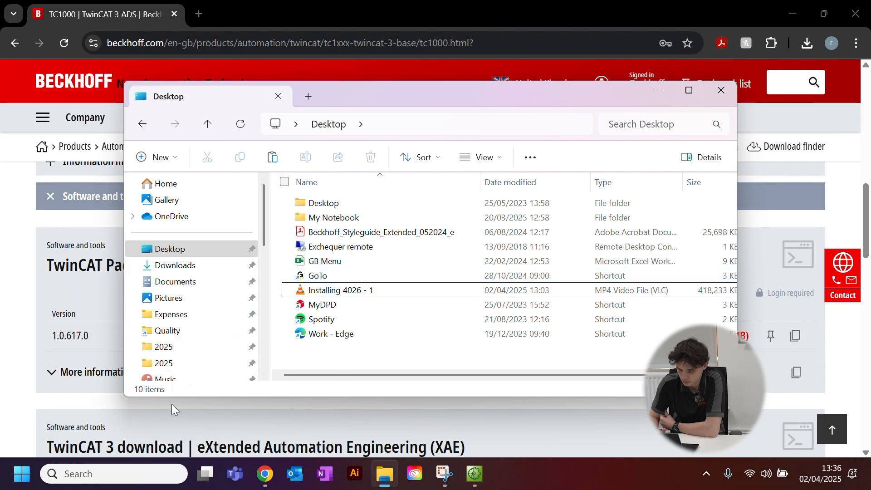
{"action": "left_click", "coordinate": [105, 478]}
{"action": "type", "text": "xae"}
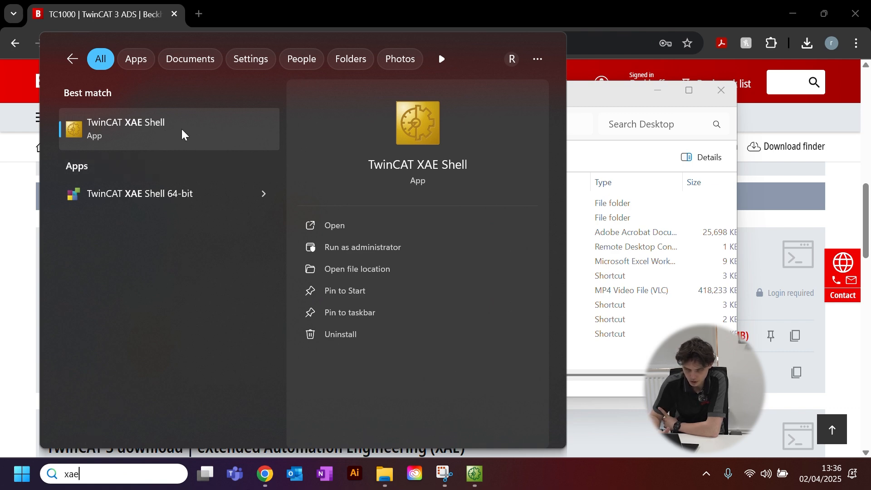
Launch TwinCAT XAE (TcXaeShell64) from the TwinCAT icon in the Windows system tray.
{"action": "left_click", "coordinate": [707, 479]}
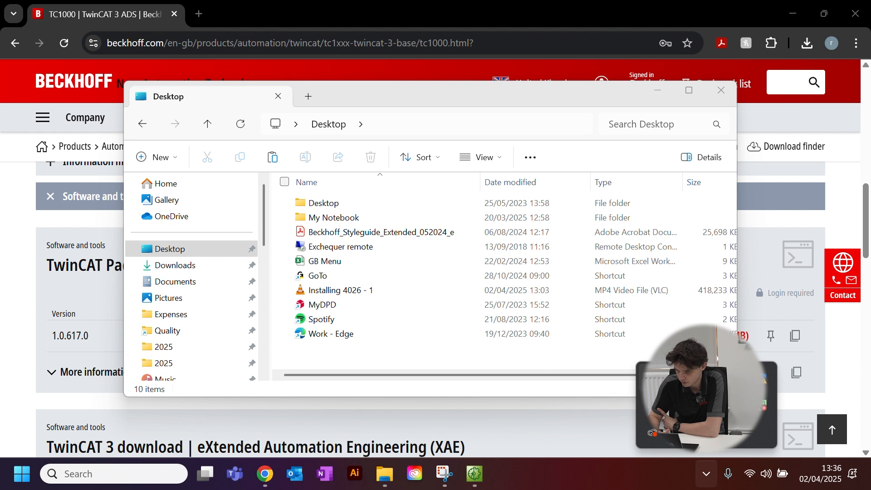
{"action": "right_click", "coordinate": [653, 377]}
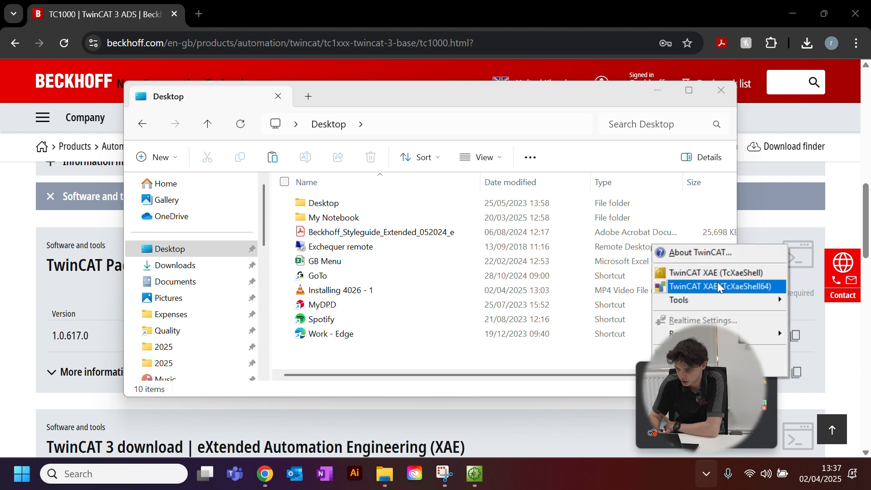
{"action": "left_click", "coordinate": [745, 286]}
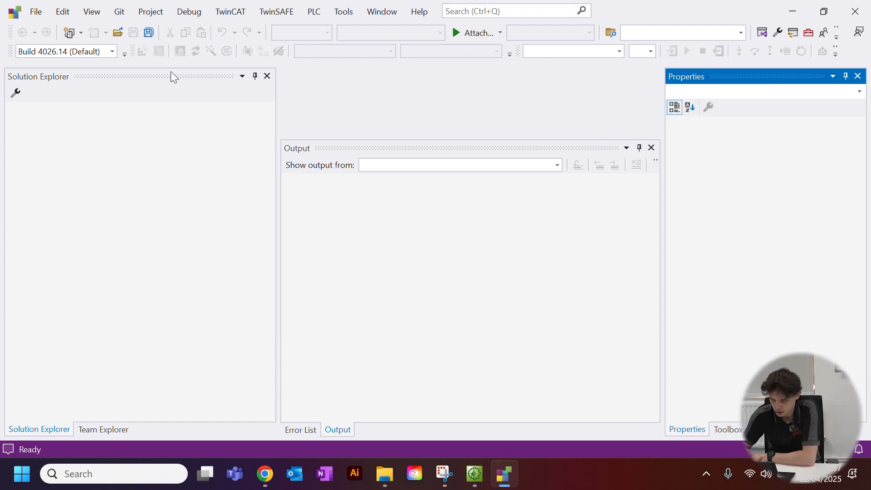
Start a new project using the TwinCAT XAE Project (XML format) template.
{"action": "left_click", "coordinate": [35, 16]}
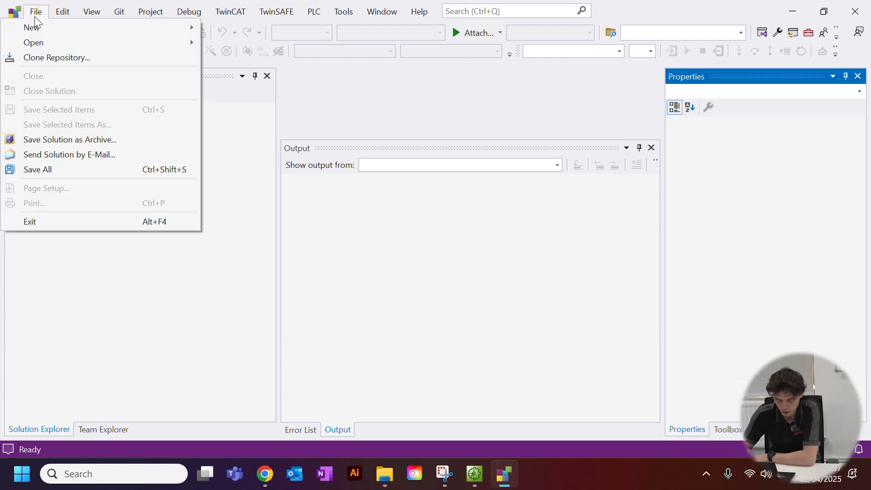
{"action": "left_click", "coordinate": [234, 25]}
{"action": "left_click", "coordinate": [36, 11]}
{"action": "mouse_move", "coordinate": [52, 33]}
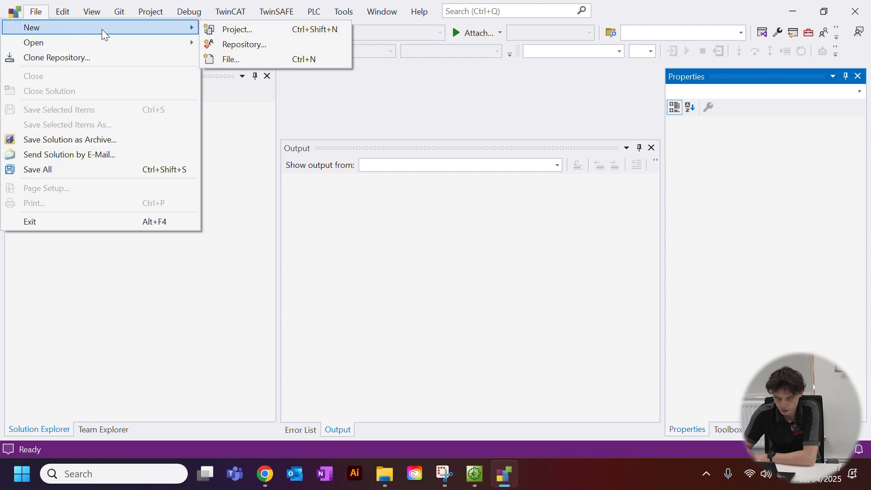
{"action": "left_click", "coordinate": [232, 30]}
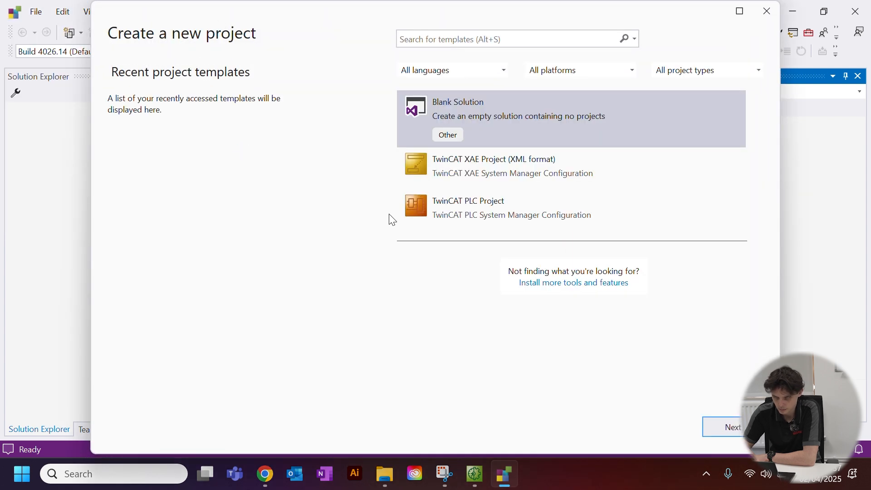
{"action": "left_click", "coordinate": [598, 177]}
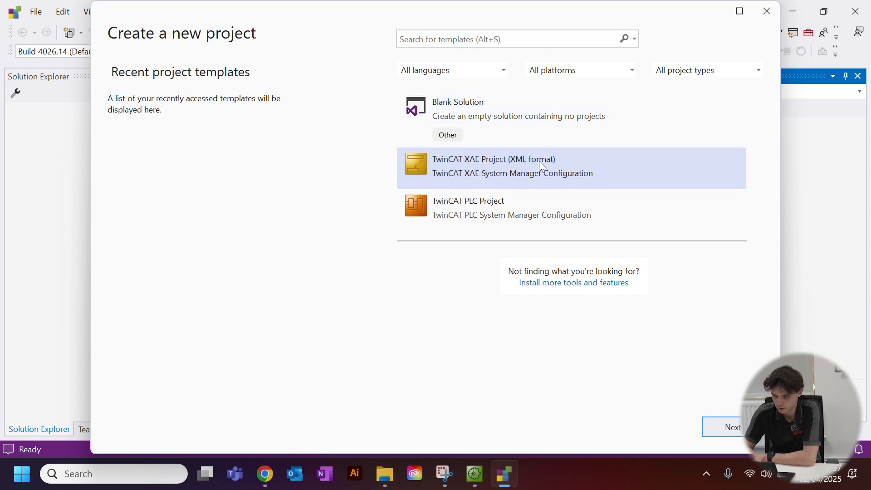
{"action": "double_click", "coordinate": [528, 162]}
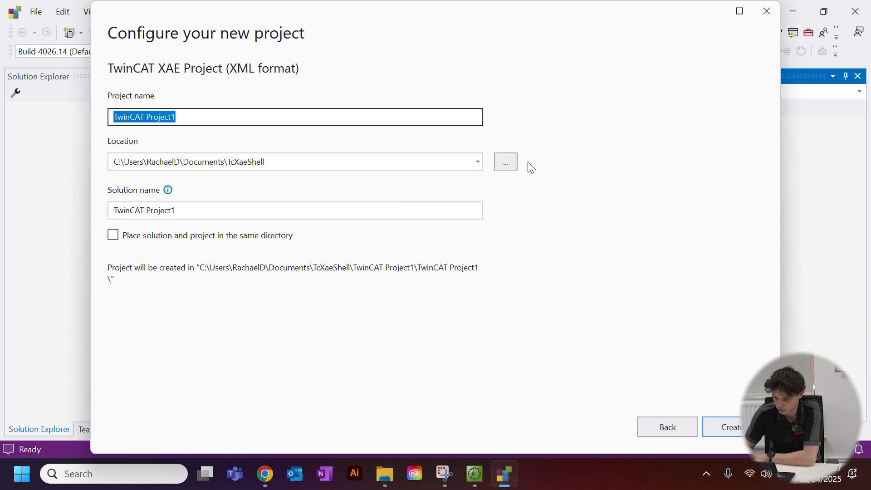
Keep the default location and the name TwinCAT Project1 for both project and solution, and create the project.
{"action": "left_click", "coordinate": [211, 121]}
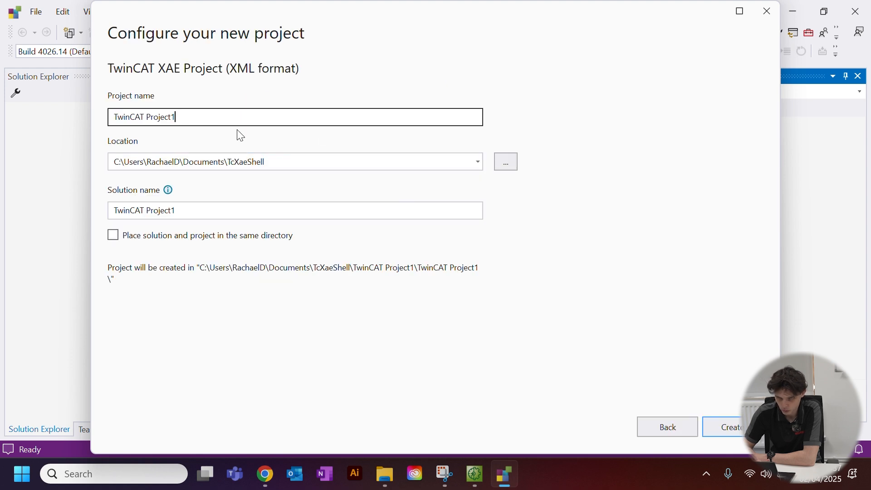
{"action": "left_click", "coordinate": [286, 161]}
{"action": "left_click", "coordinate": [230, 218]}
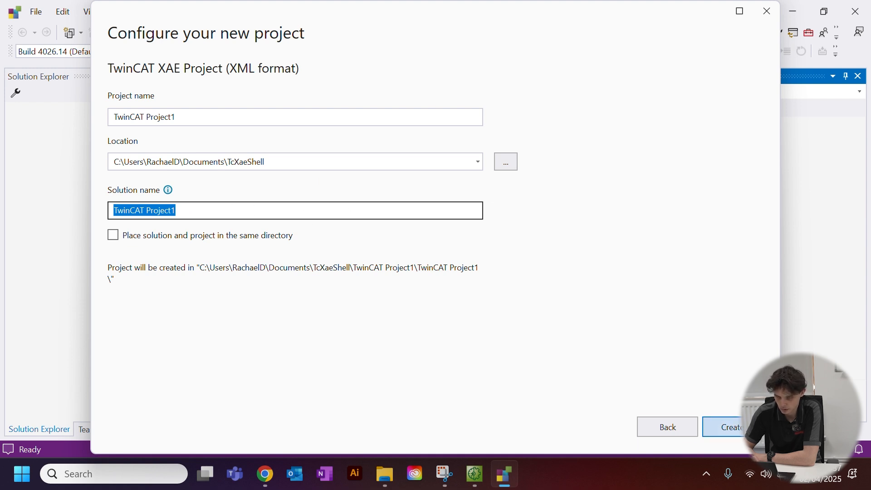
{"action": "left_click", "coordinate": [724, 427]}
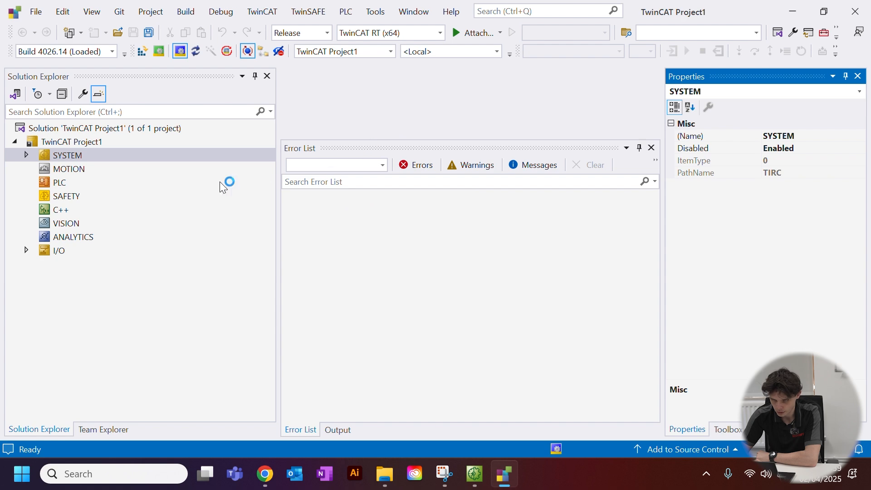
Expand the SYSTEM node and add a Standard PLC Project named Untitled1 under the PLC node.
{"action": "left_click", "coordinate": [29, 155]}
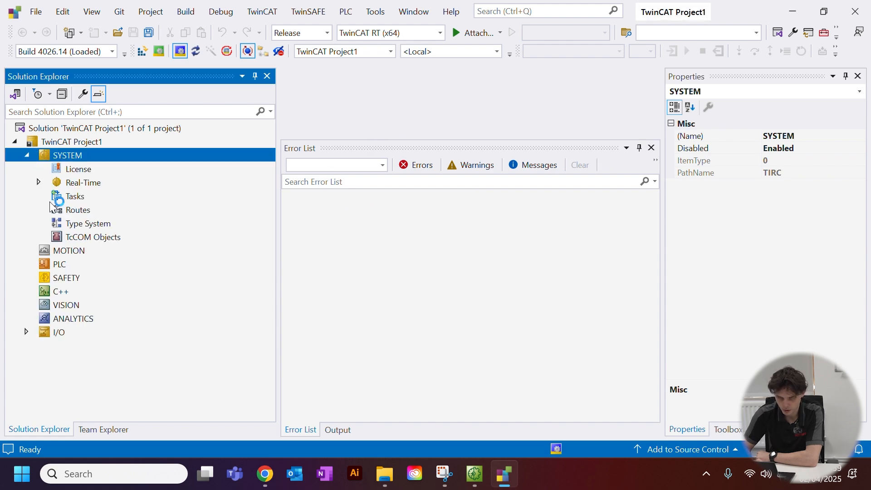
{"action": "left_click", "coordinate": [55, 267]}
{"action": "right_click", "coordinate": [55, 269]}
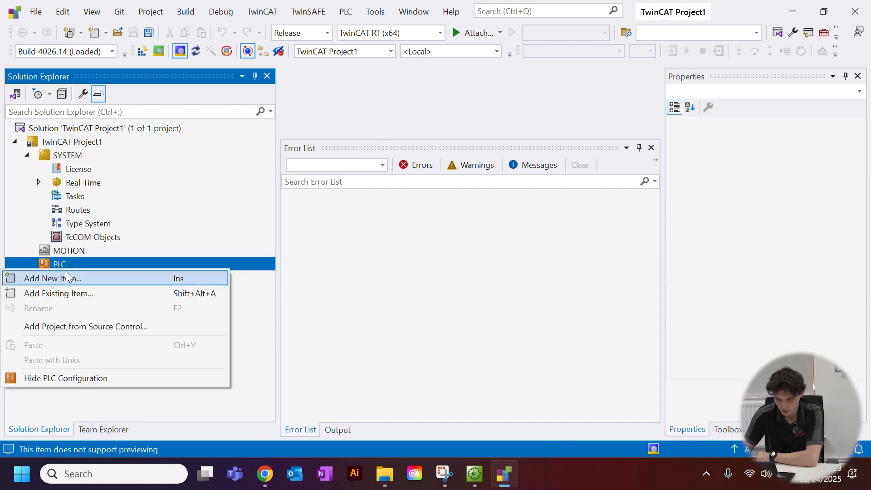
{"action": "left_click", "coordinate": [78, 277]}
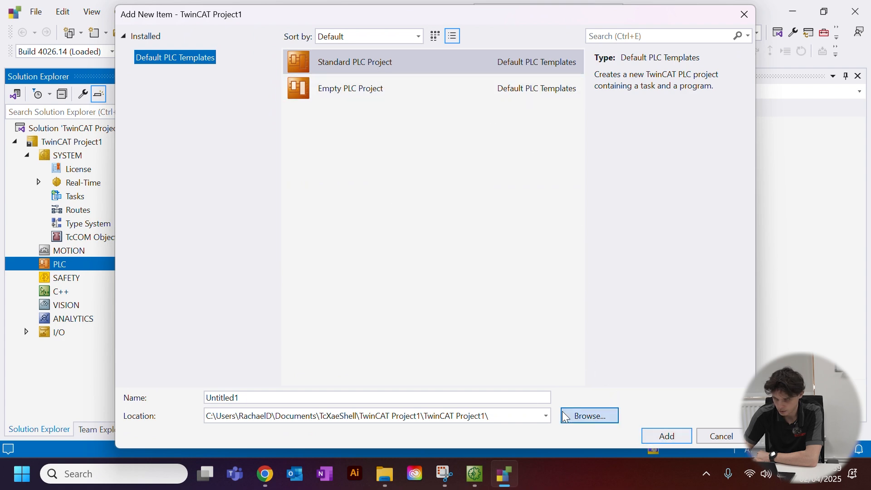
{"action": "left_click", "coordinate": [666, 434]}
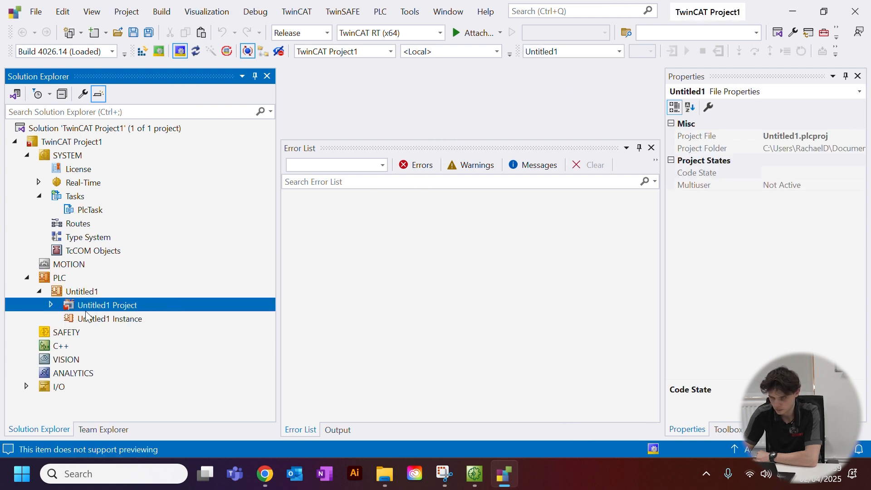
Open the MAIN program from the POUs folder of Untitled1 Project and enlarge its editor area by shrinking the Error List.
{"action": "left_click", "coordinate": [51, 305]}
{"action": "left_click", "coordinate": [64, 358]}
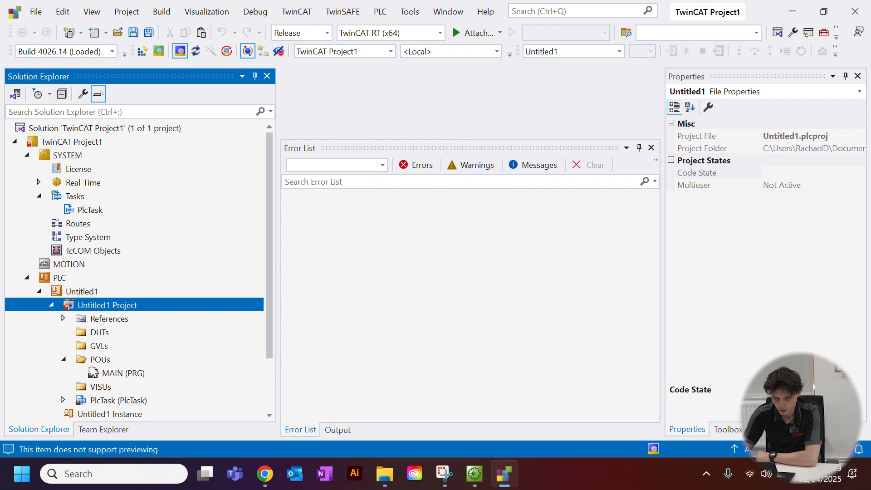
{"action": "double_click", "coordinate": [111, 373]}
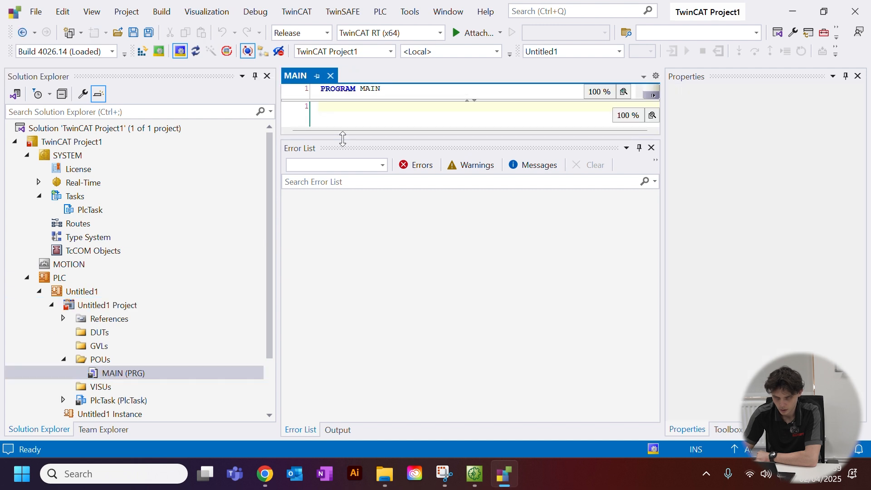
{"action": "left_click_drag", "start_coordinate": [340, 137], "coordinate": [313, 351]}
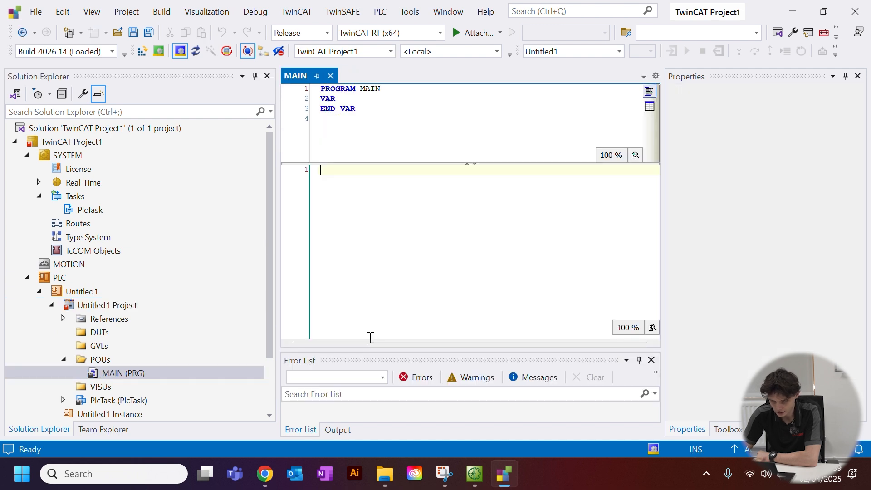